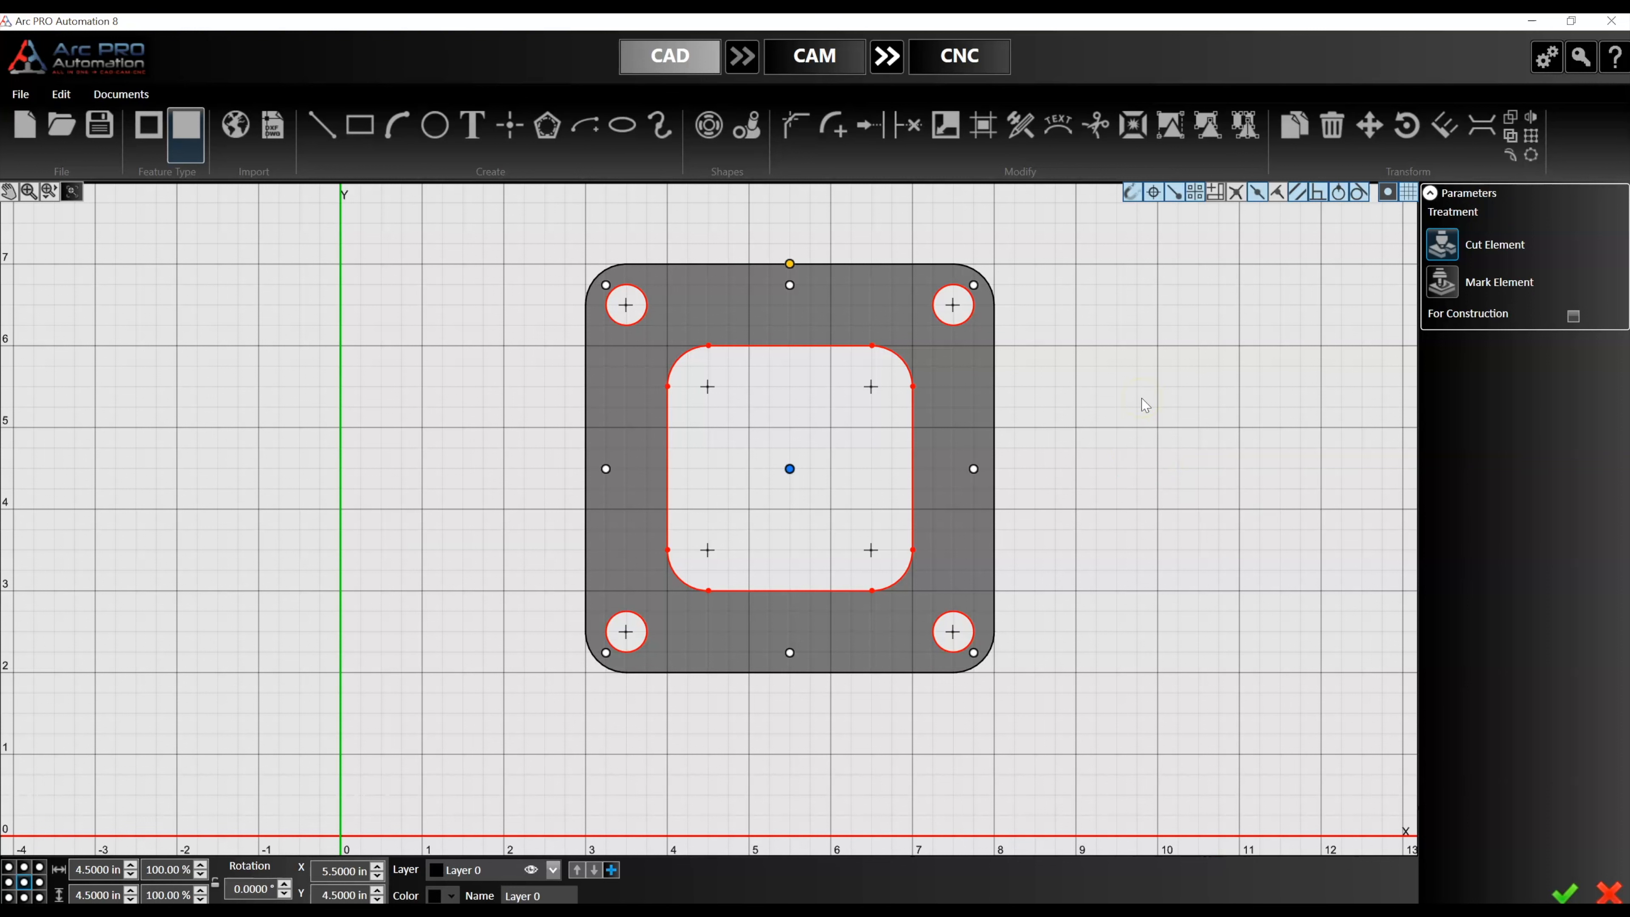
Deselect the square plate in the drawing and send it to the CAM workspace to view its toolpath on the sheet.
left_click(1140, 401)
left_click(1095, 432)
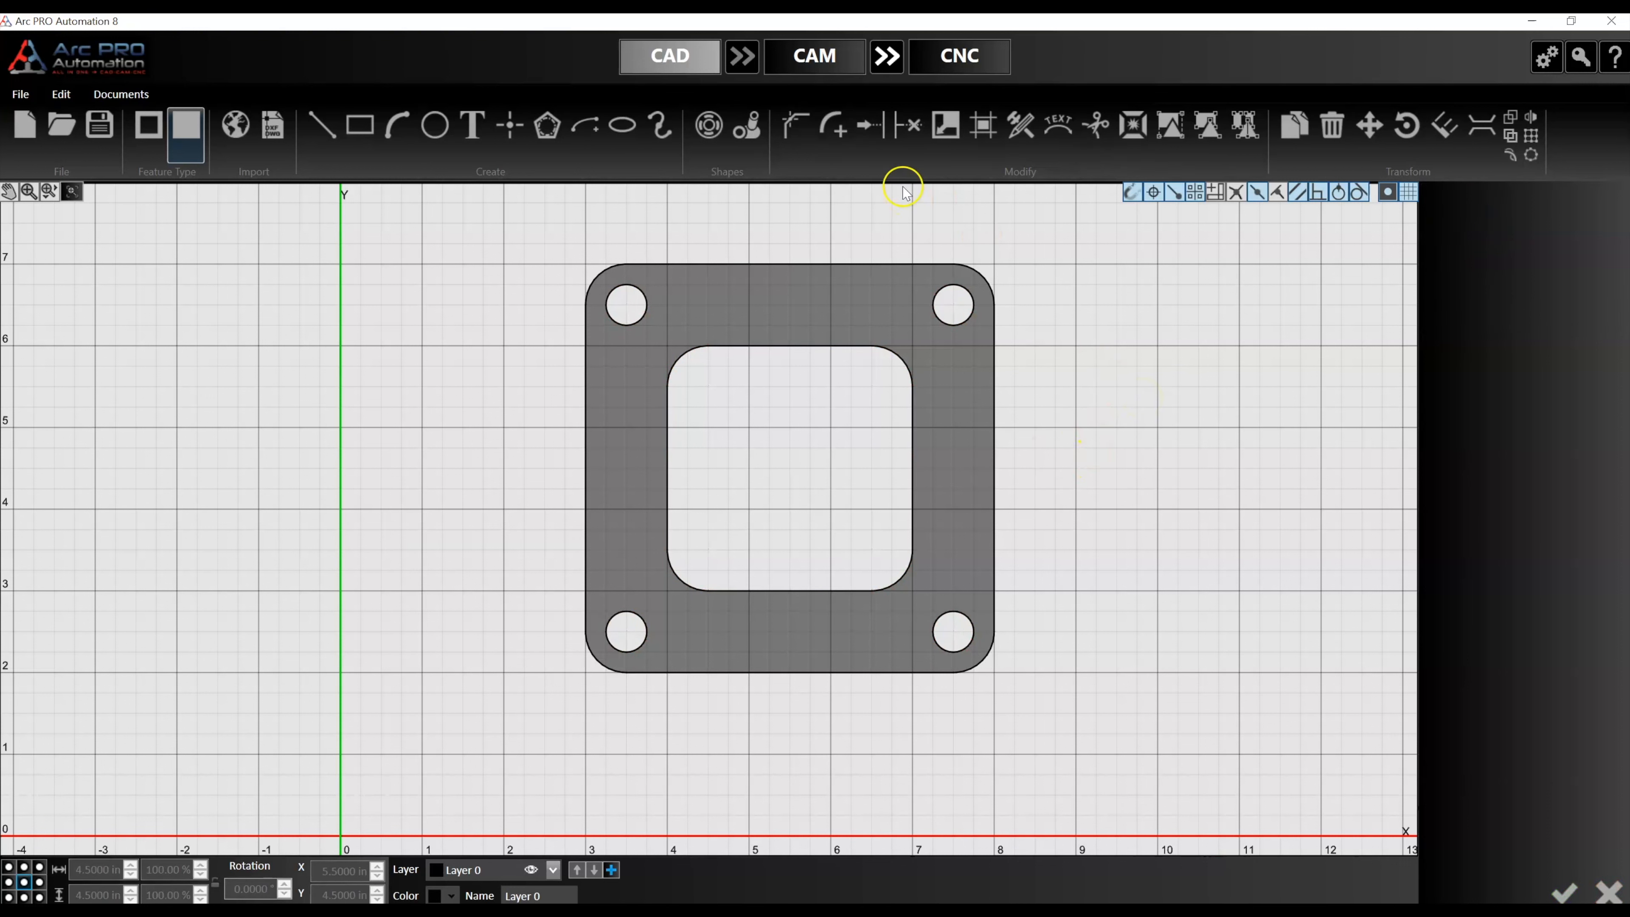
left_click(793, 57)
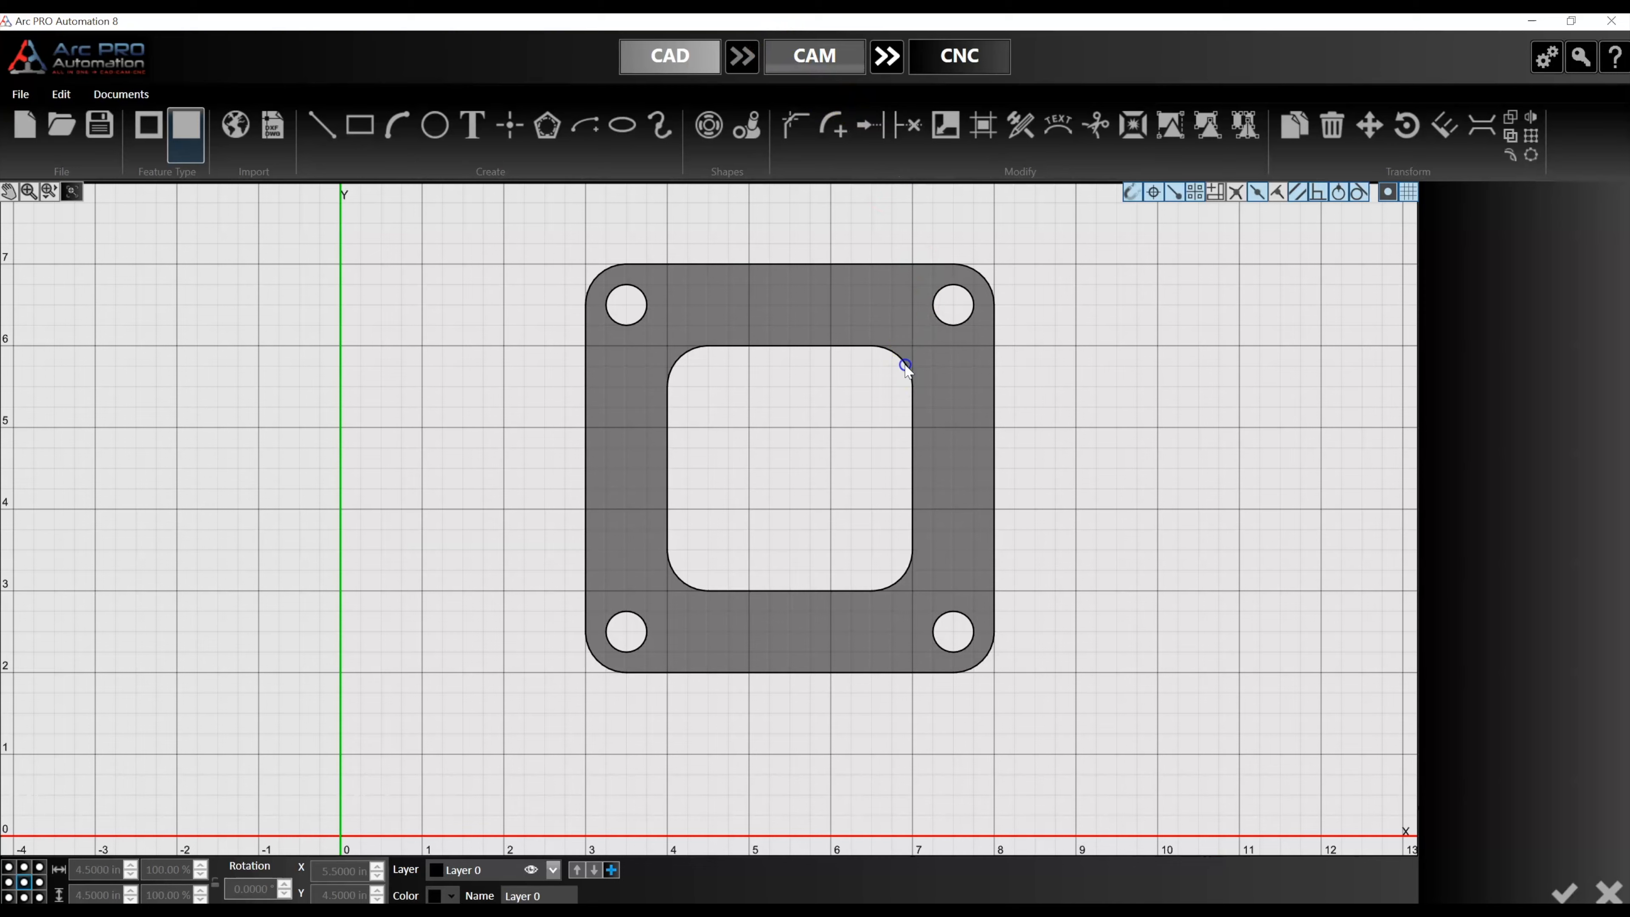
scroll(647, 633, "down", 10)
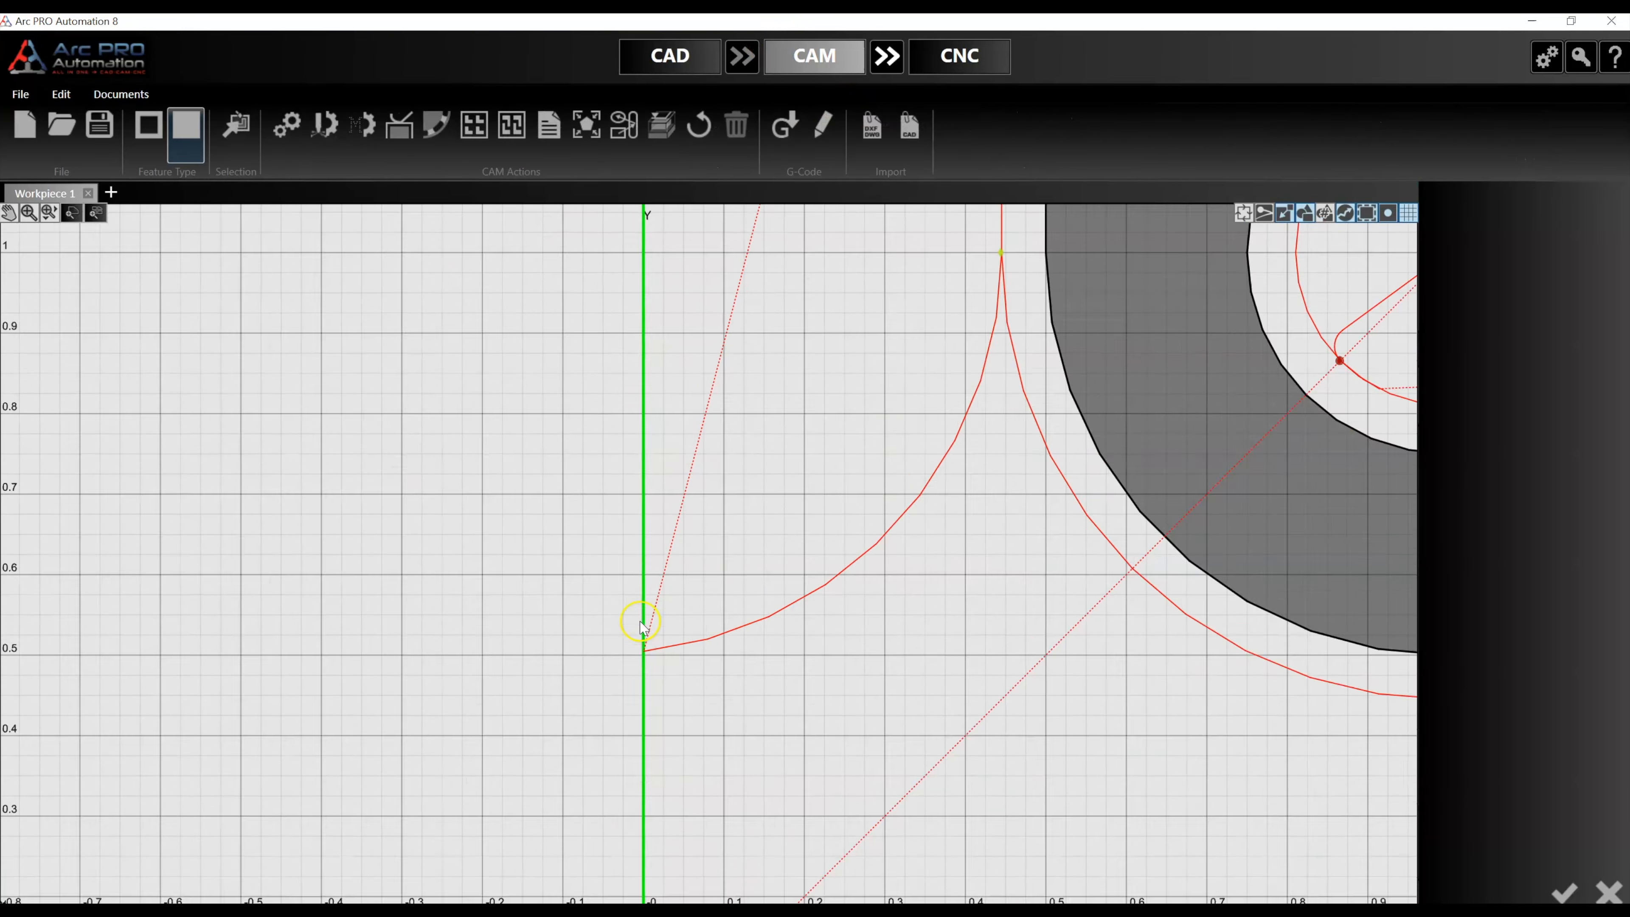
scroll(638, 619, "down", 8)
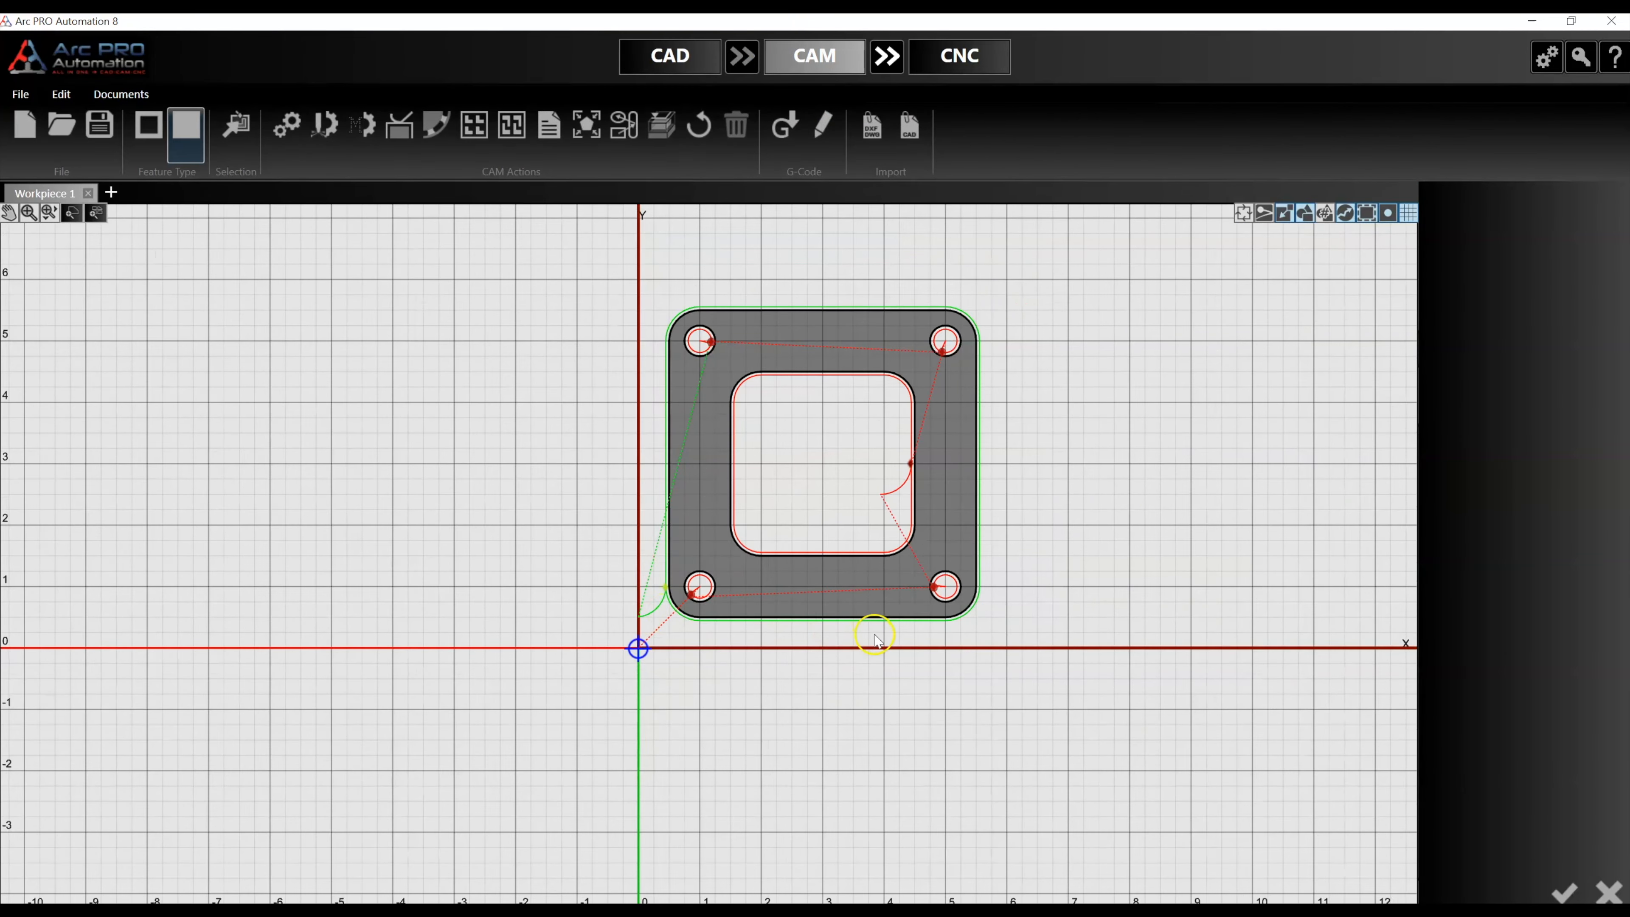
scroll(731, 483, "down", 2)
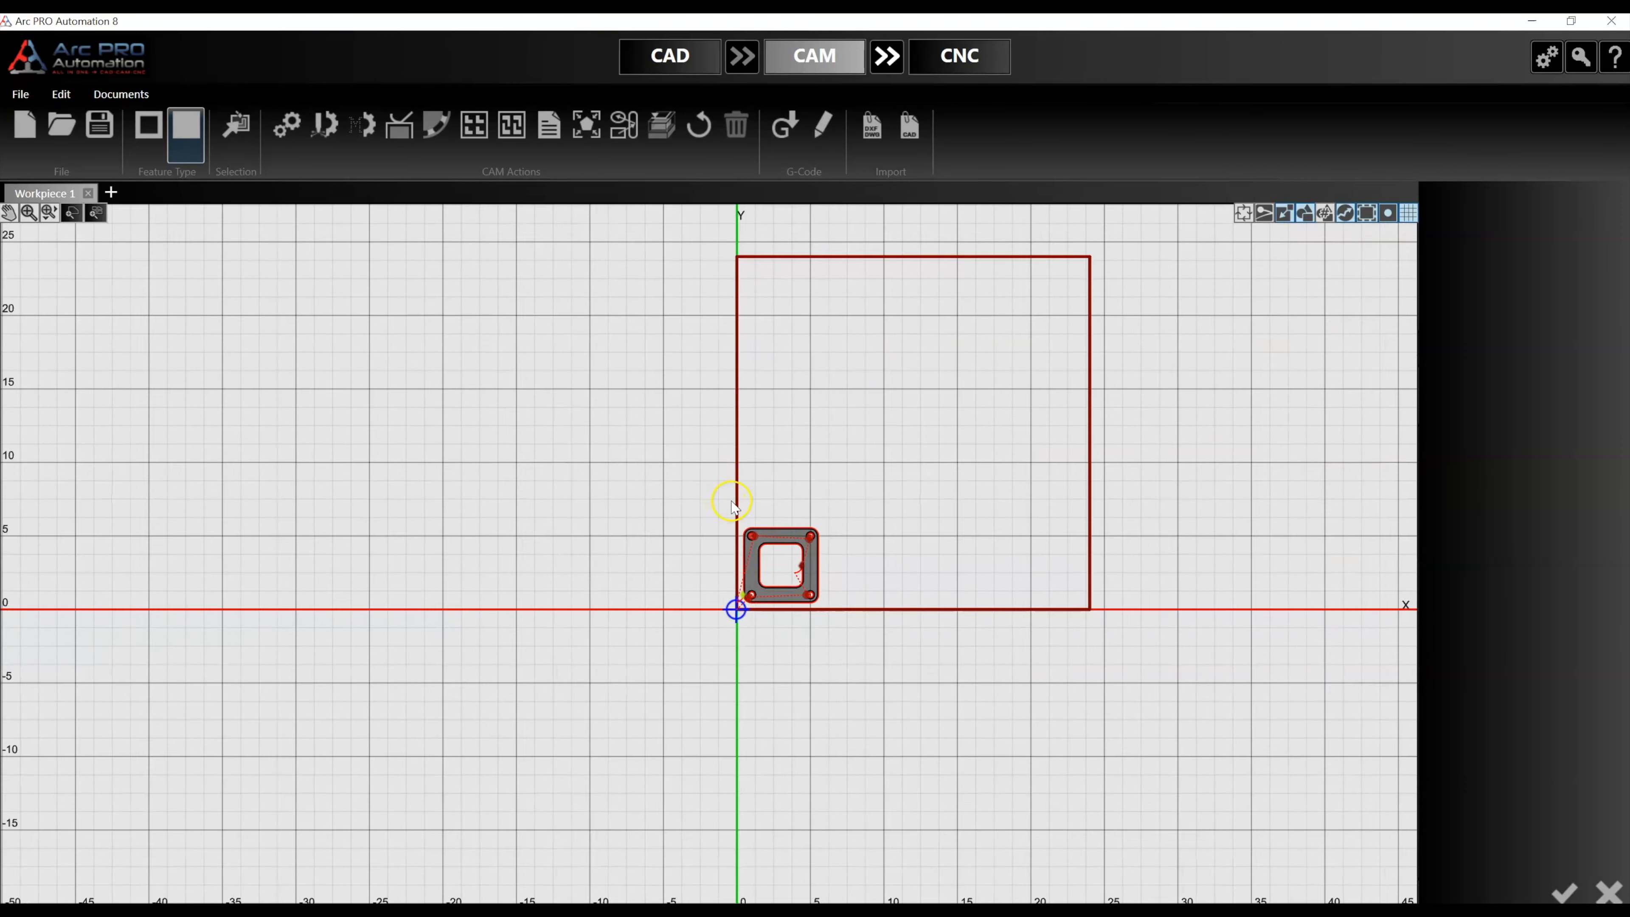
scroll(851, 324, "up", 2)
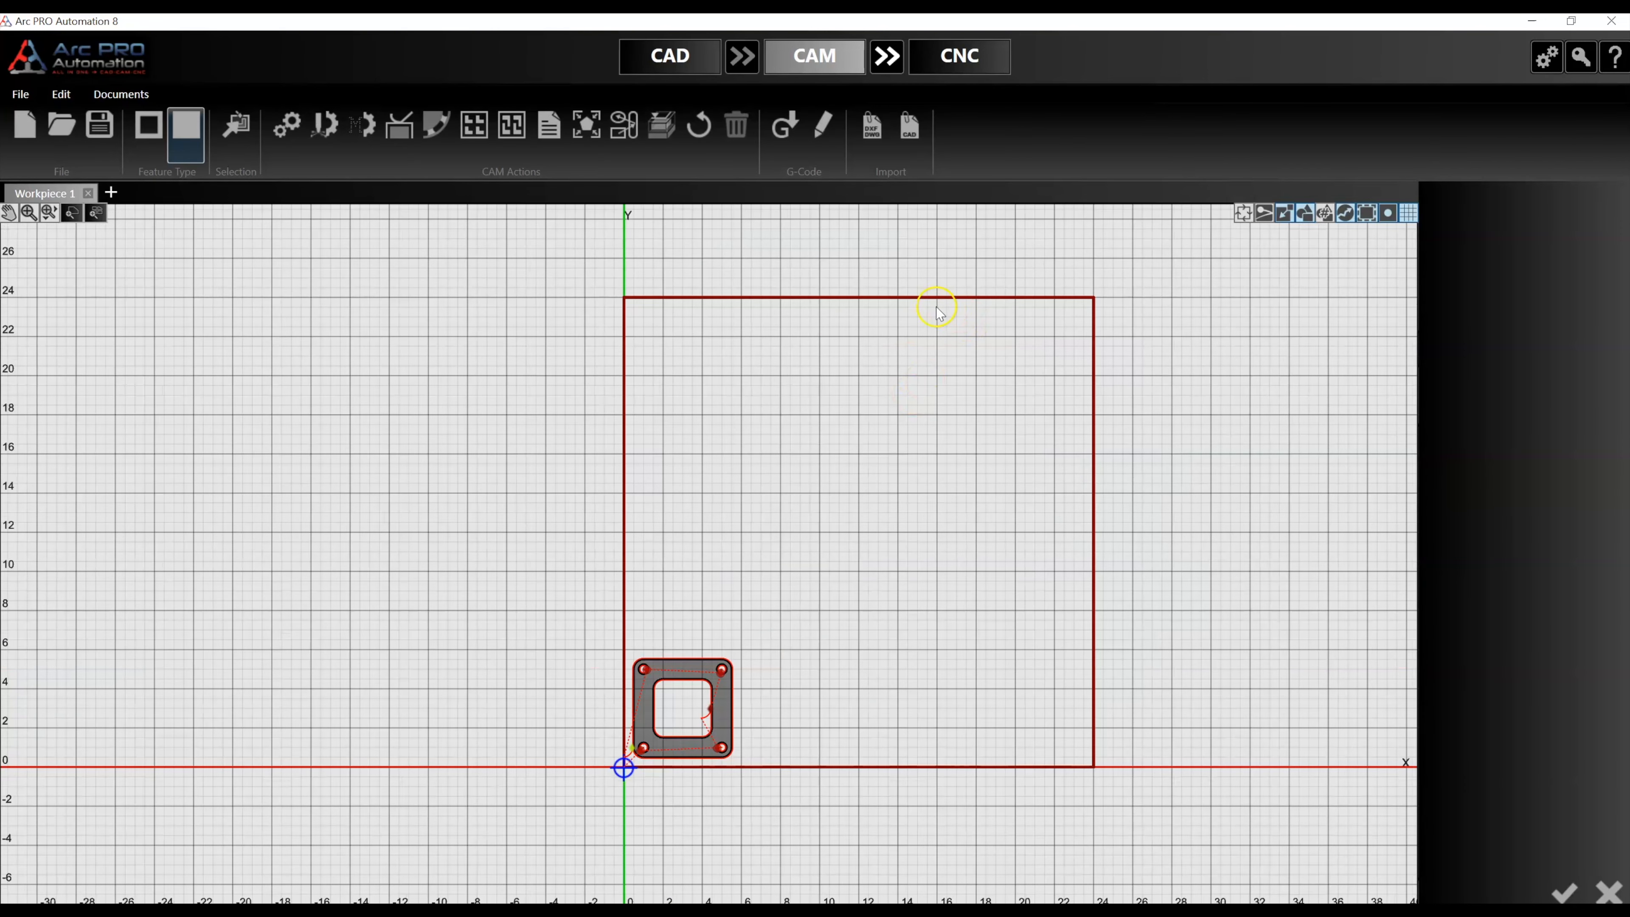
Open the workpiece settings, review the sheet size, material type and thickness, and close the settings.
left_click(855, 299)
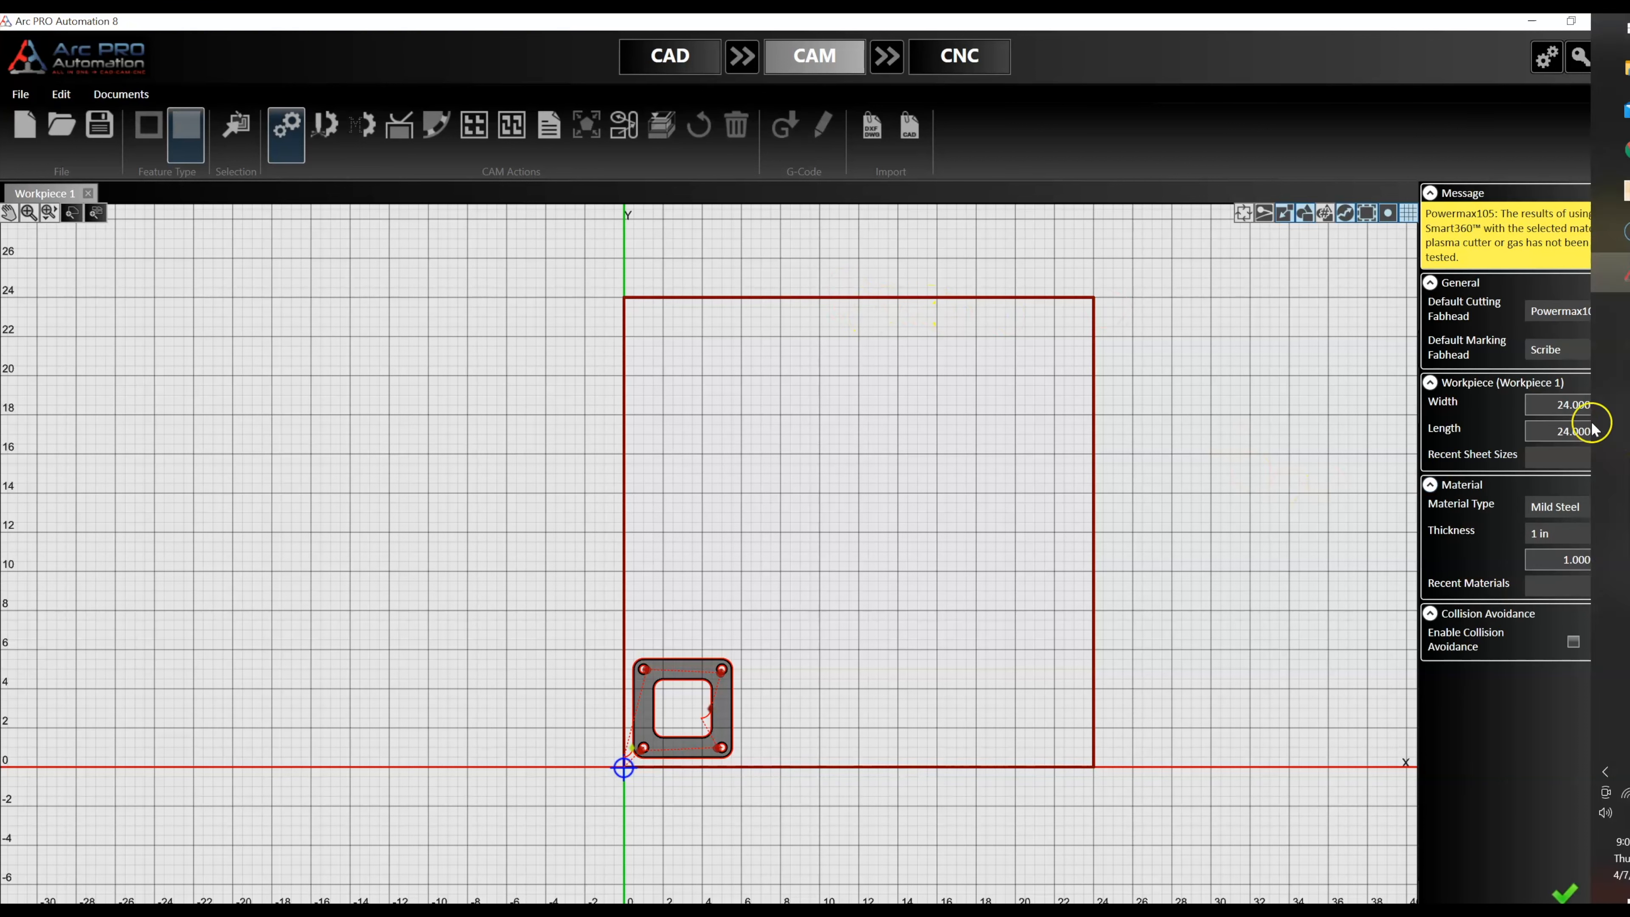
left_click(1543, 429)
scroll(608, 798, "up", 6)
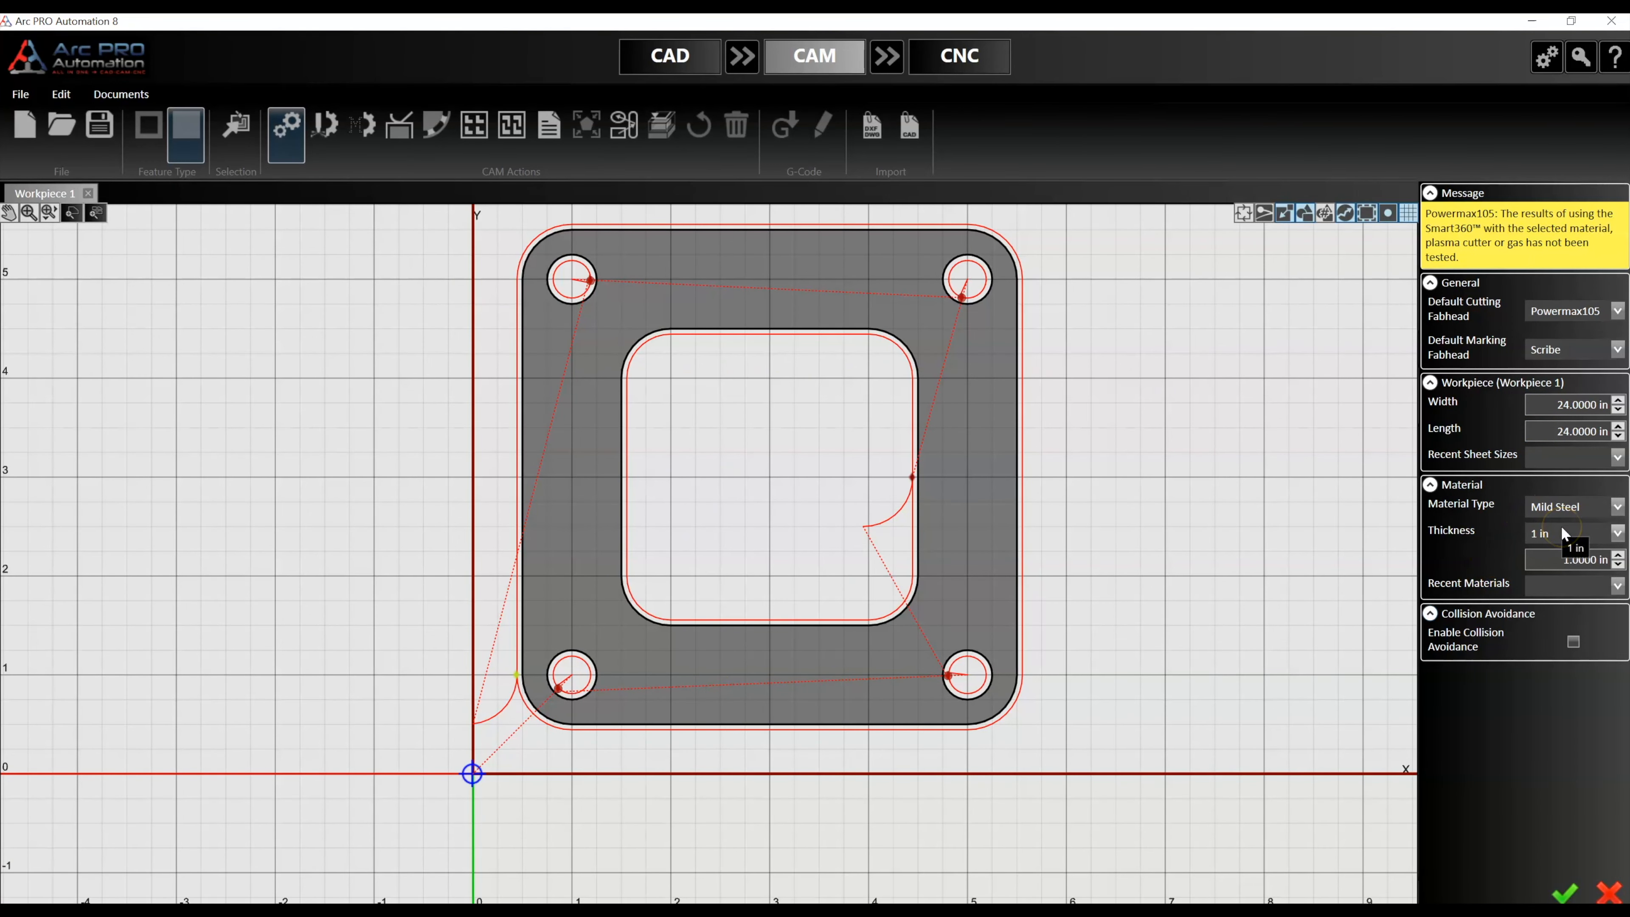
left_click(1564, 893)
Reshape the outer contour's arc lead-in to start at the sheet edge, with about 0.47 in radius and 91° angle.
scroll(513, 716, "up", 2)
scroll(493, 729, "up", 2)
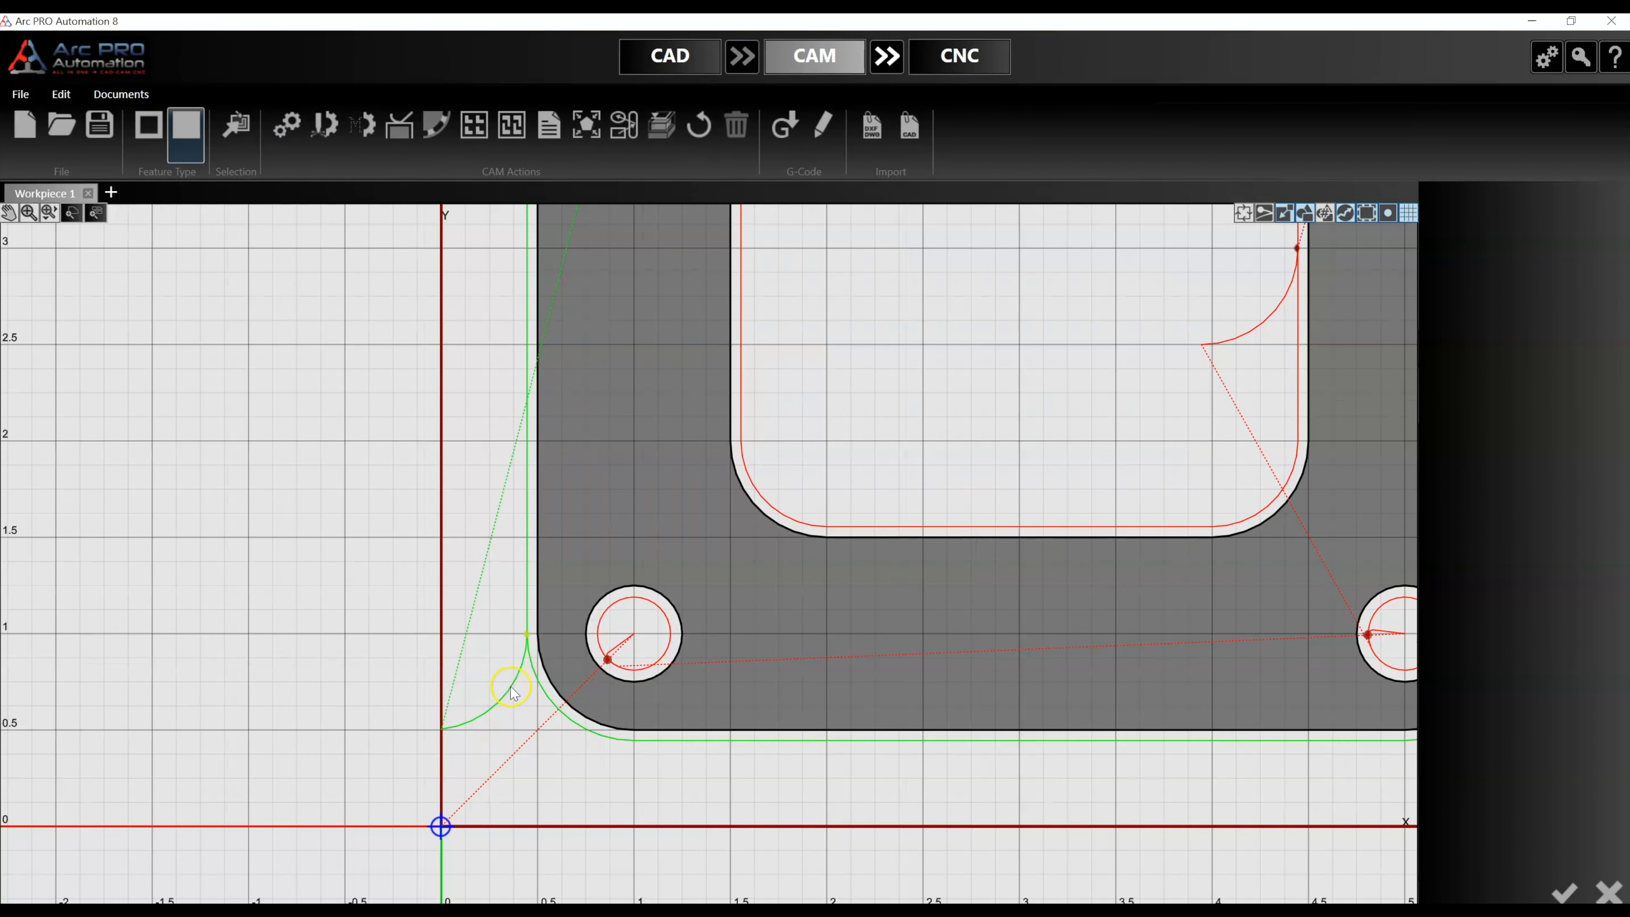
left_click(528, 636)
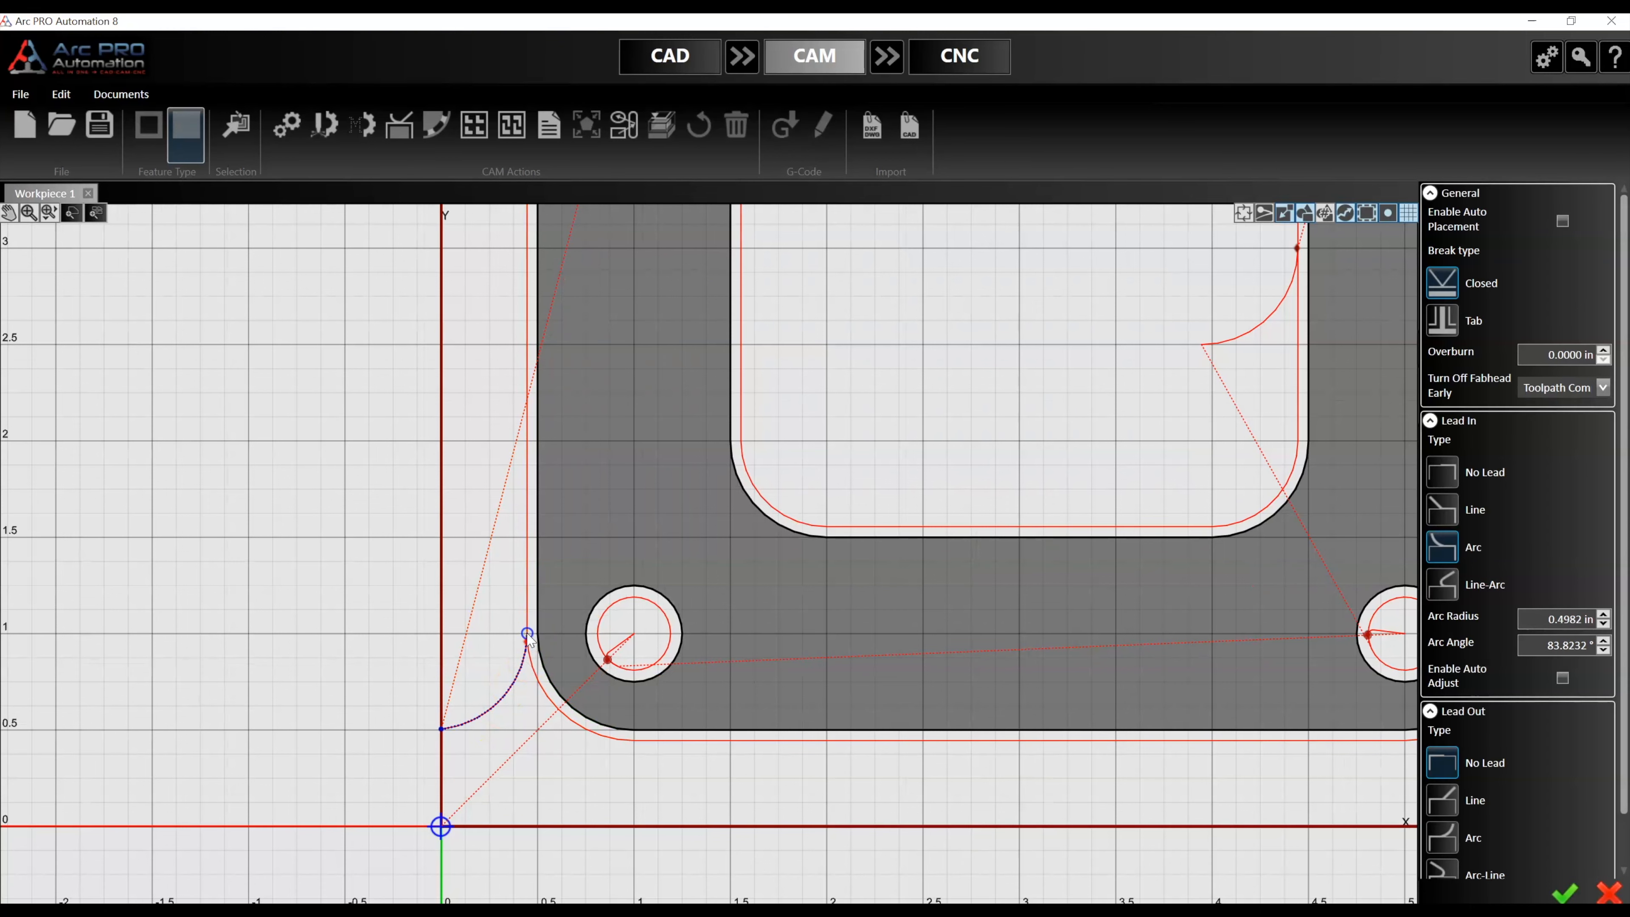
scroll(424, 739, "up", 1)
scroll(424, 739, "up", 4)
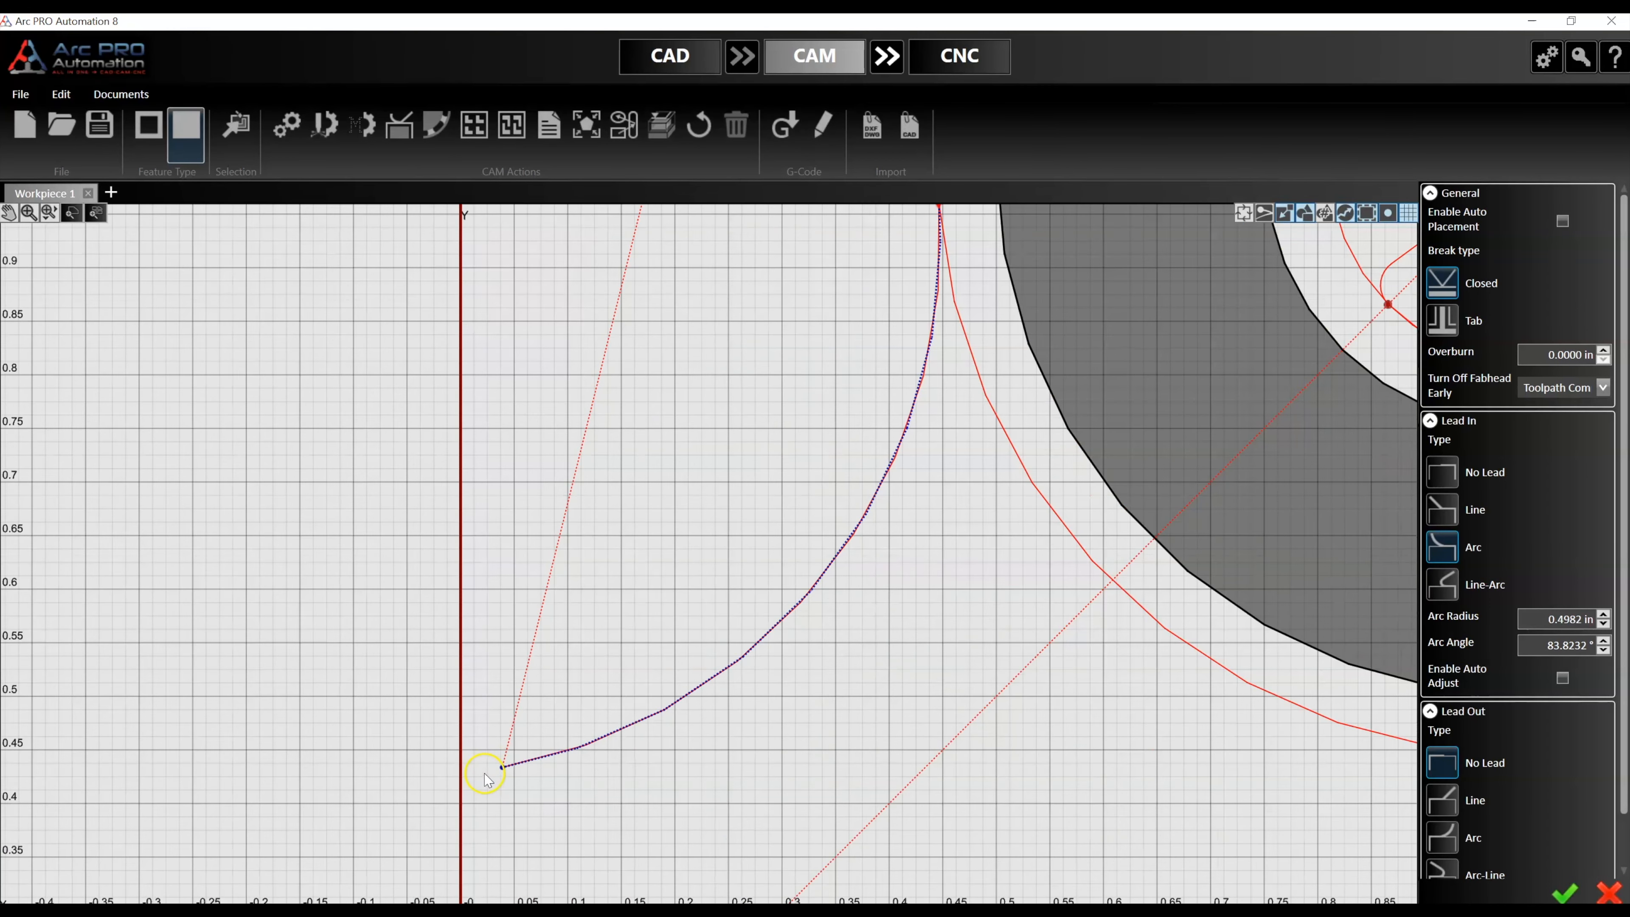
left_click_drag(507, 767, 458, 738)
left_click(1083, 808)
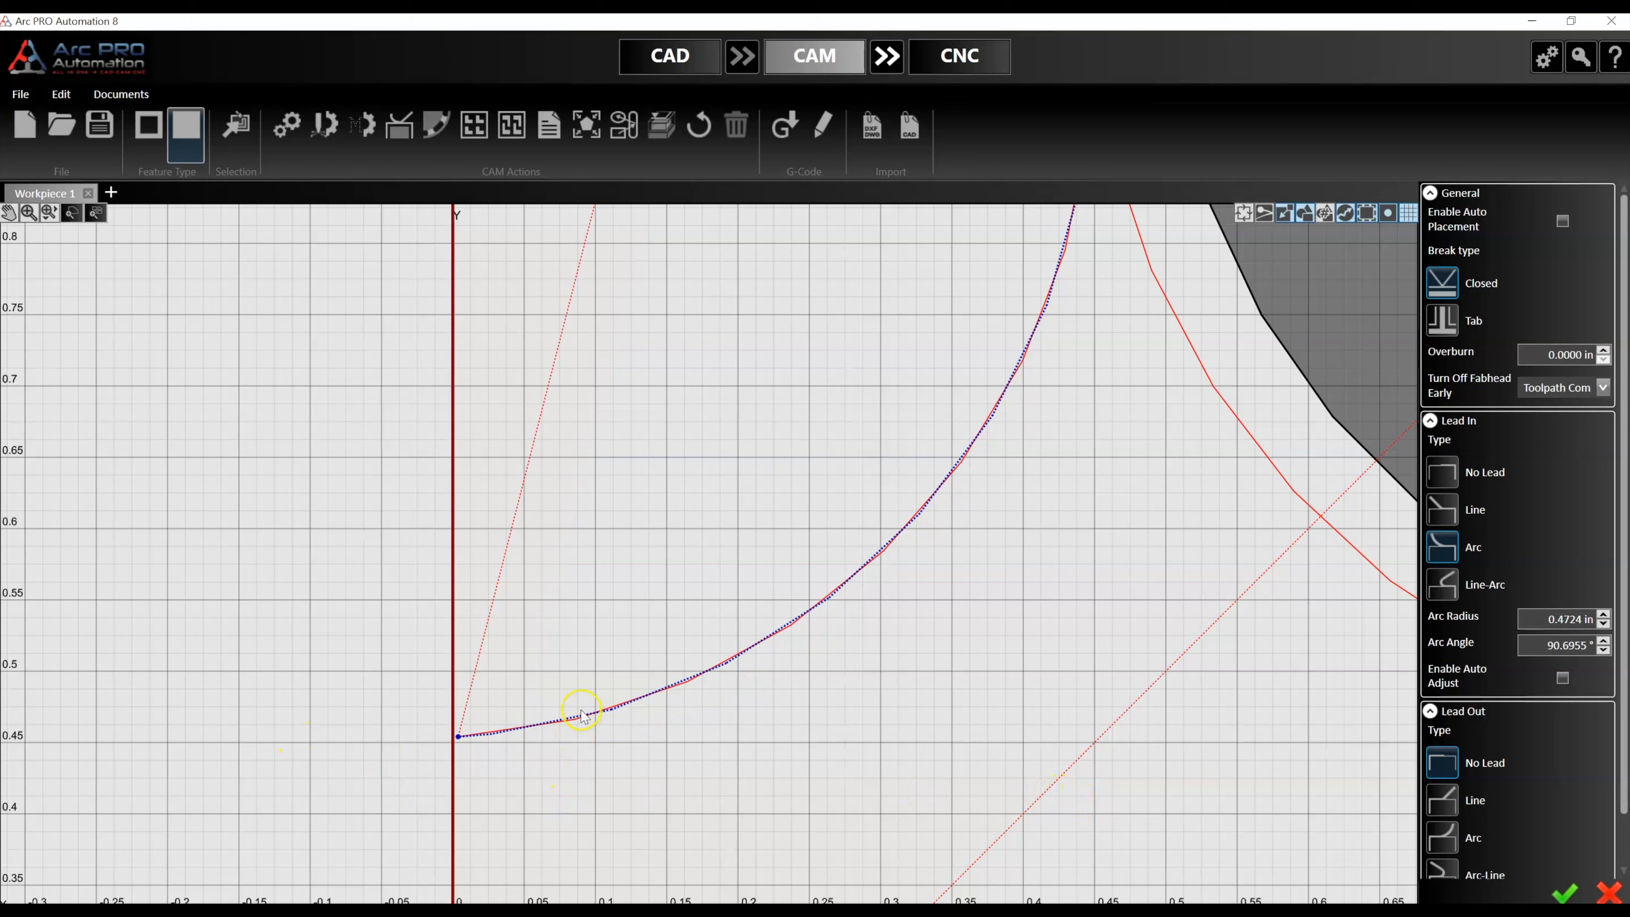
Send the plate's toolpaths from CAM to the CNC workspace as a cutting program.
scroll(606, 722, "down", 3)
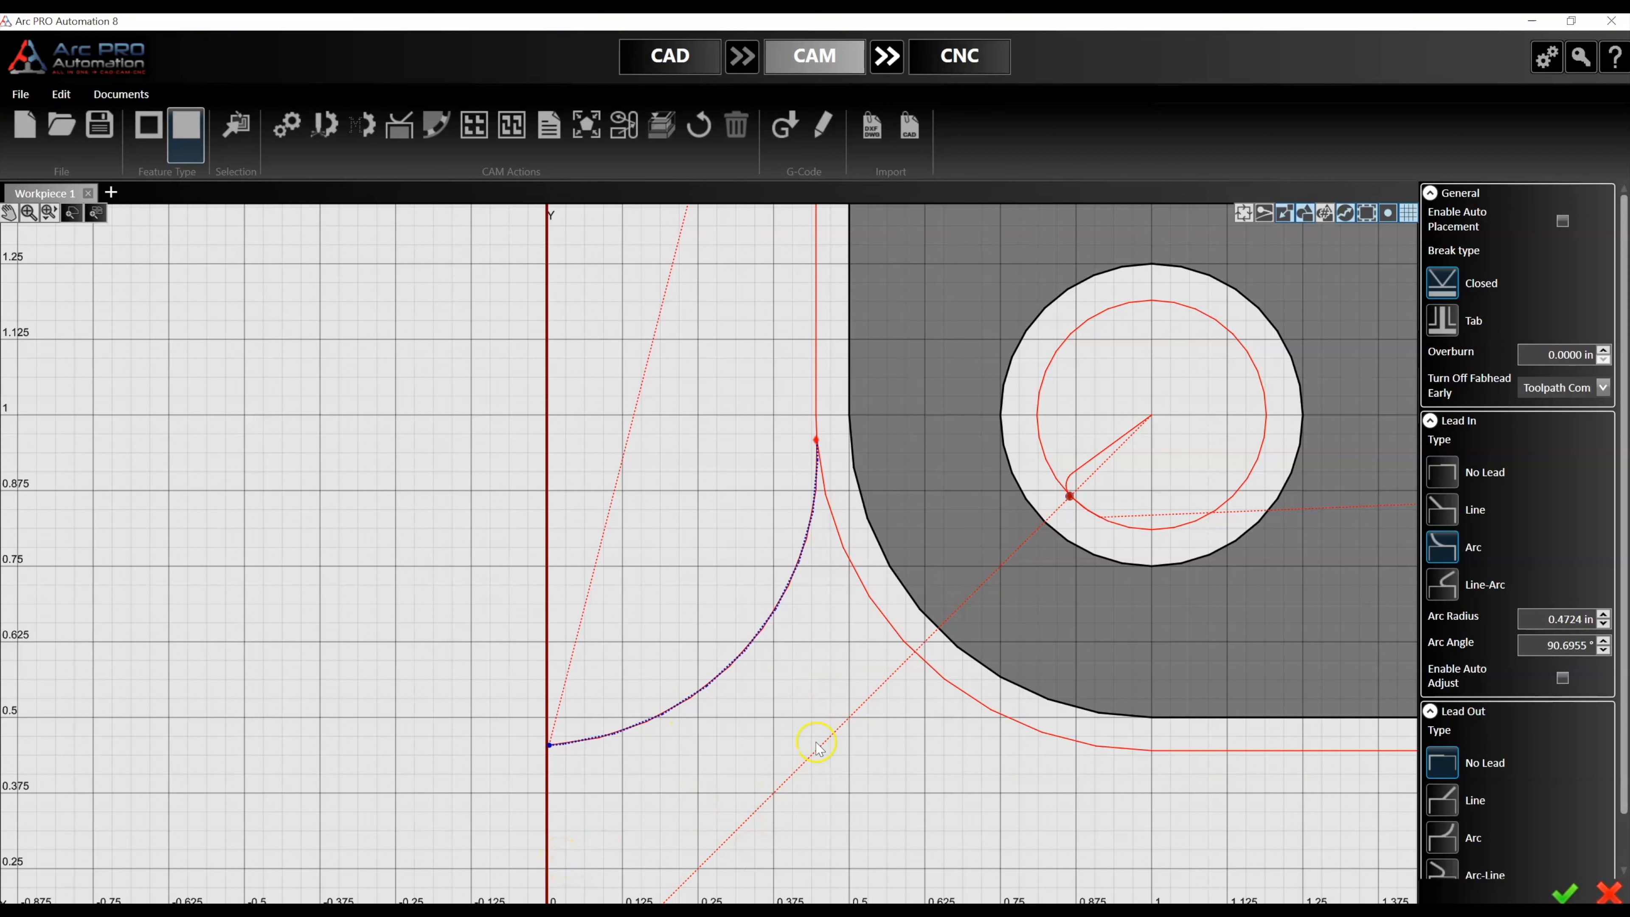
scroll(817, 743, "down", 6)
scroll(747, 709, "down", 5)
scroll(946, 648, "up", 4)
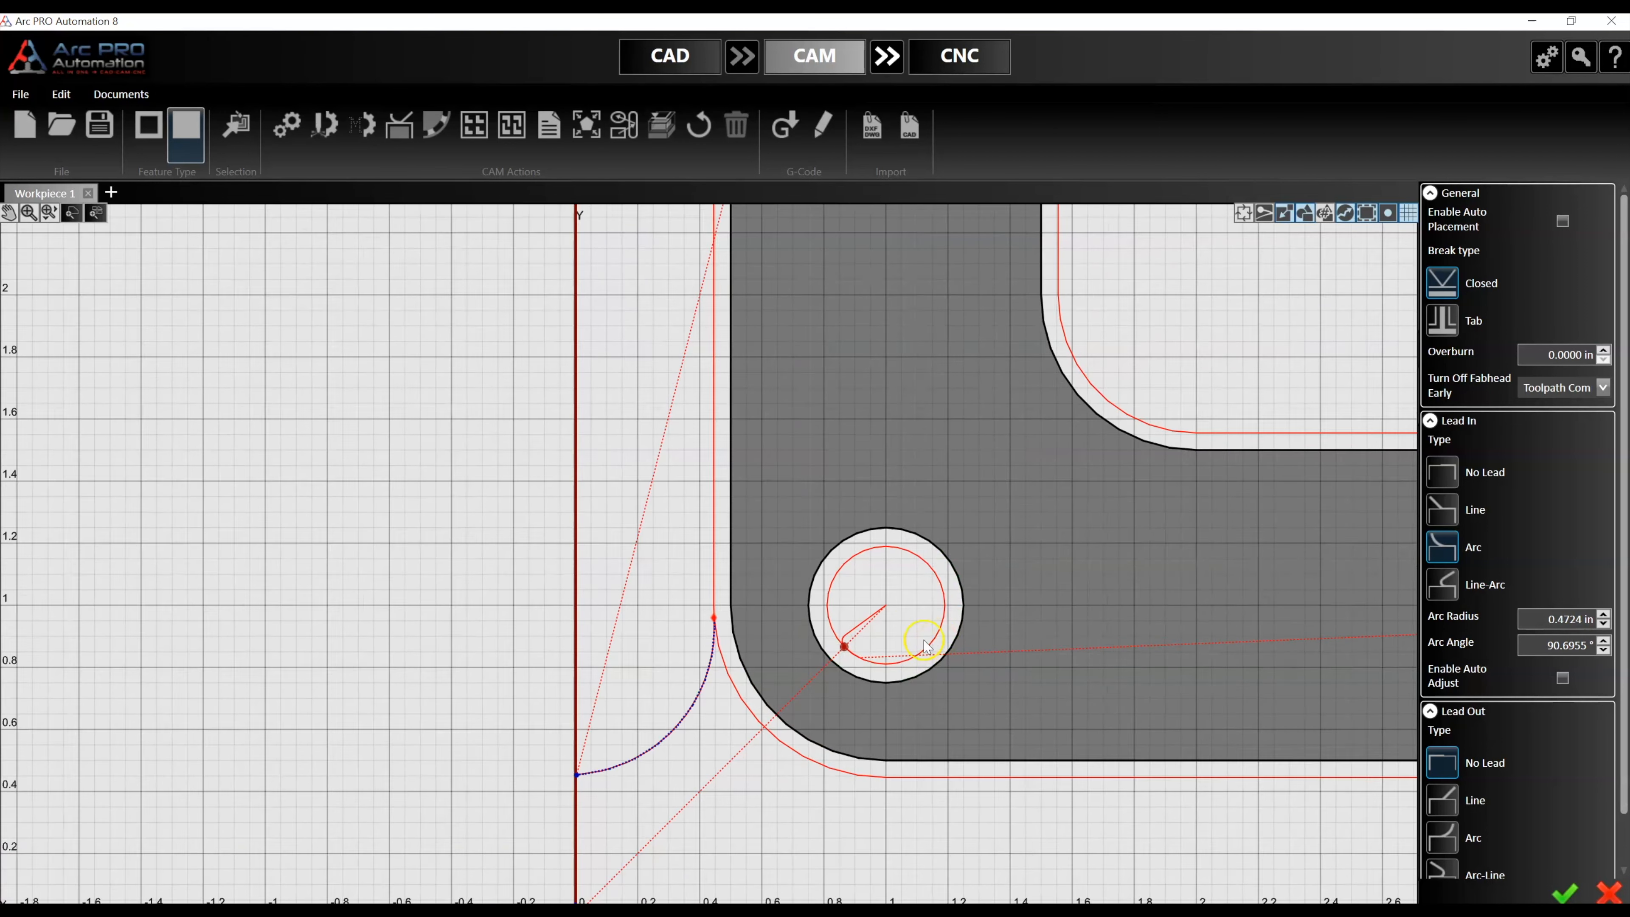
scroll(925, 645, "up", 1)
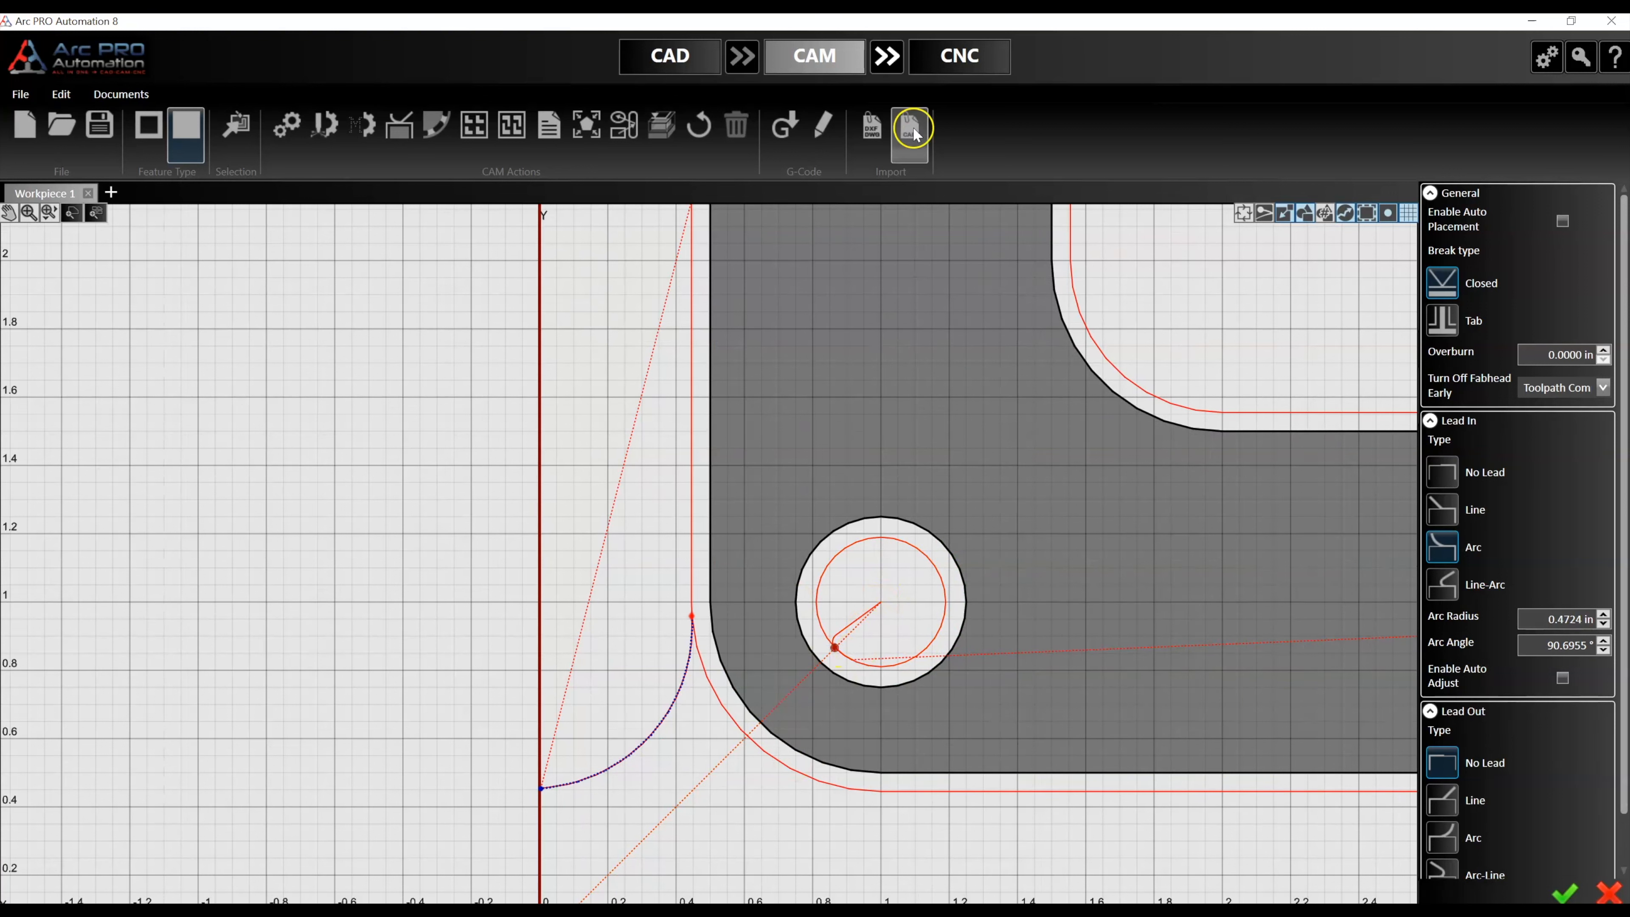
left_click(889, 63)
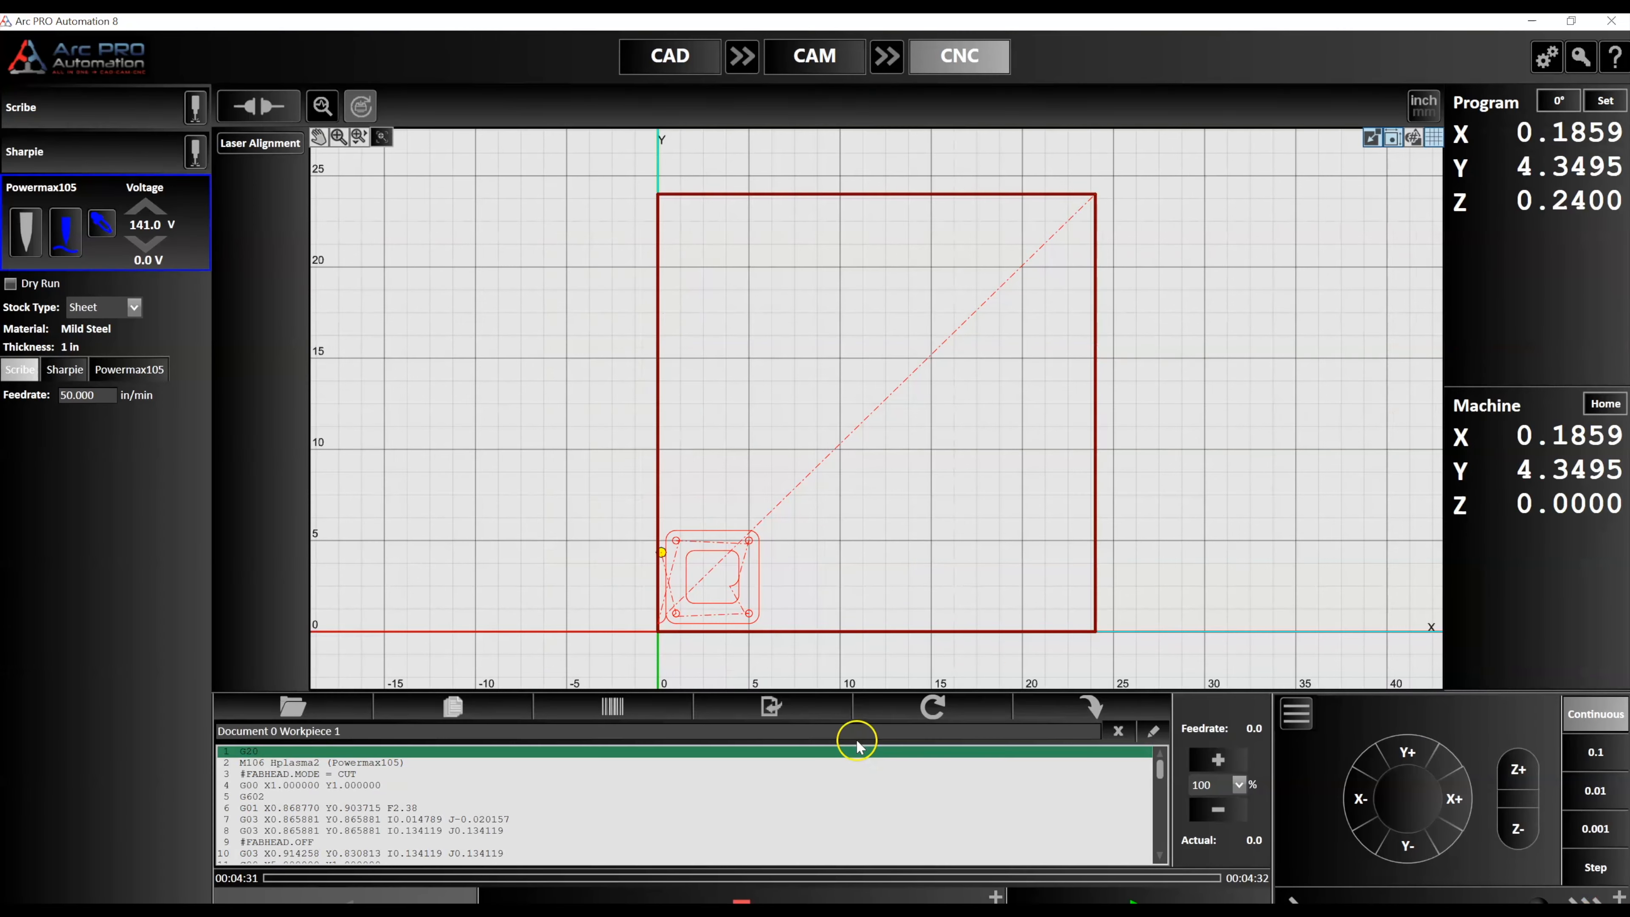
Start the cutting program, pause in the first hole's lead-in, and inspect the torch position up close.
scroll(678, 668, "up", 5)
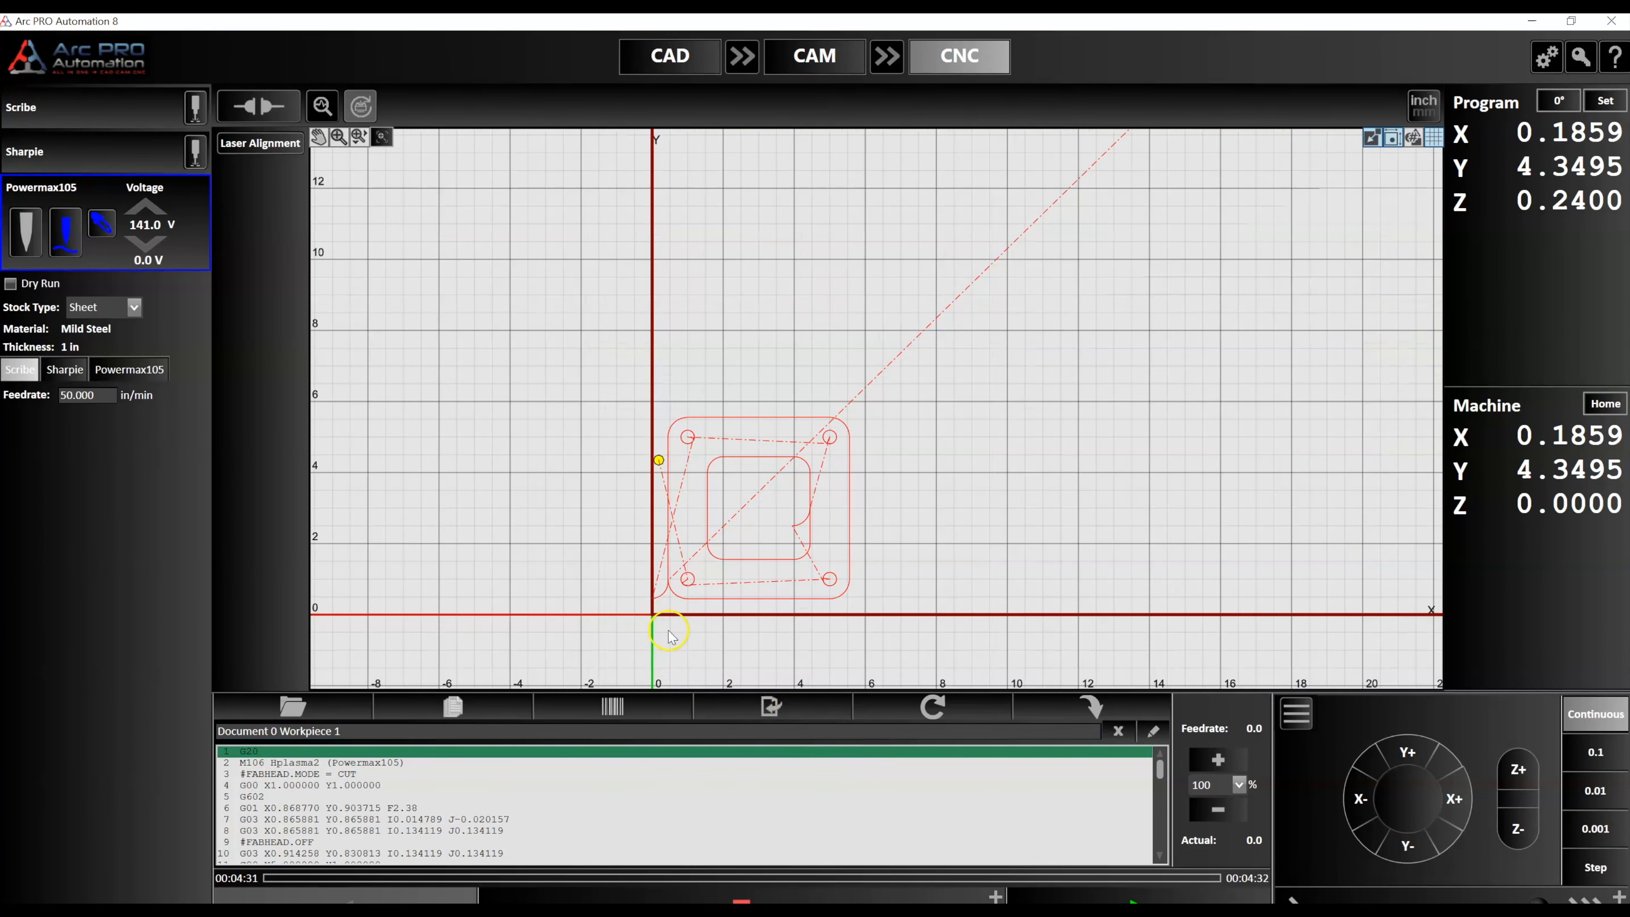
scroll(706, 546, "up", 3)
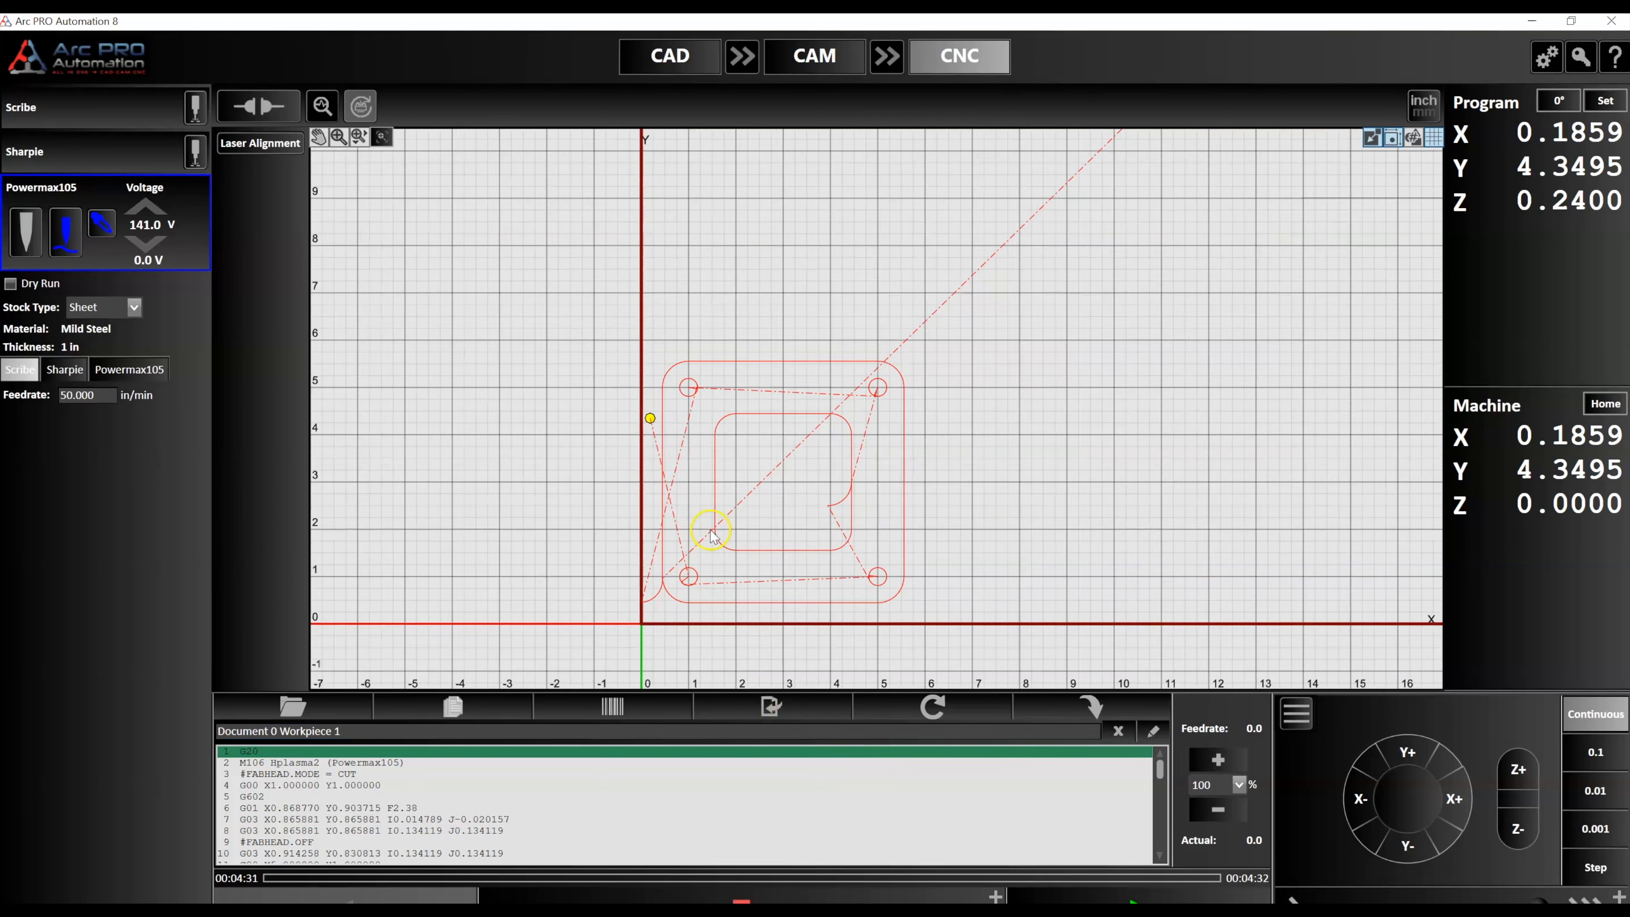
scroll(701, 559, "up", 1)
left_click(1136, 900)
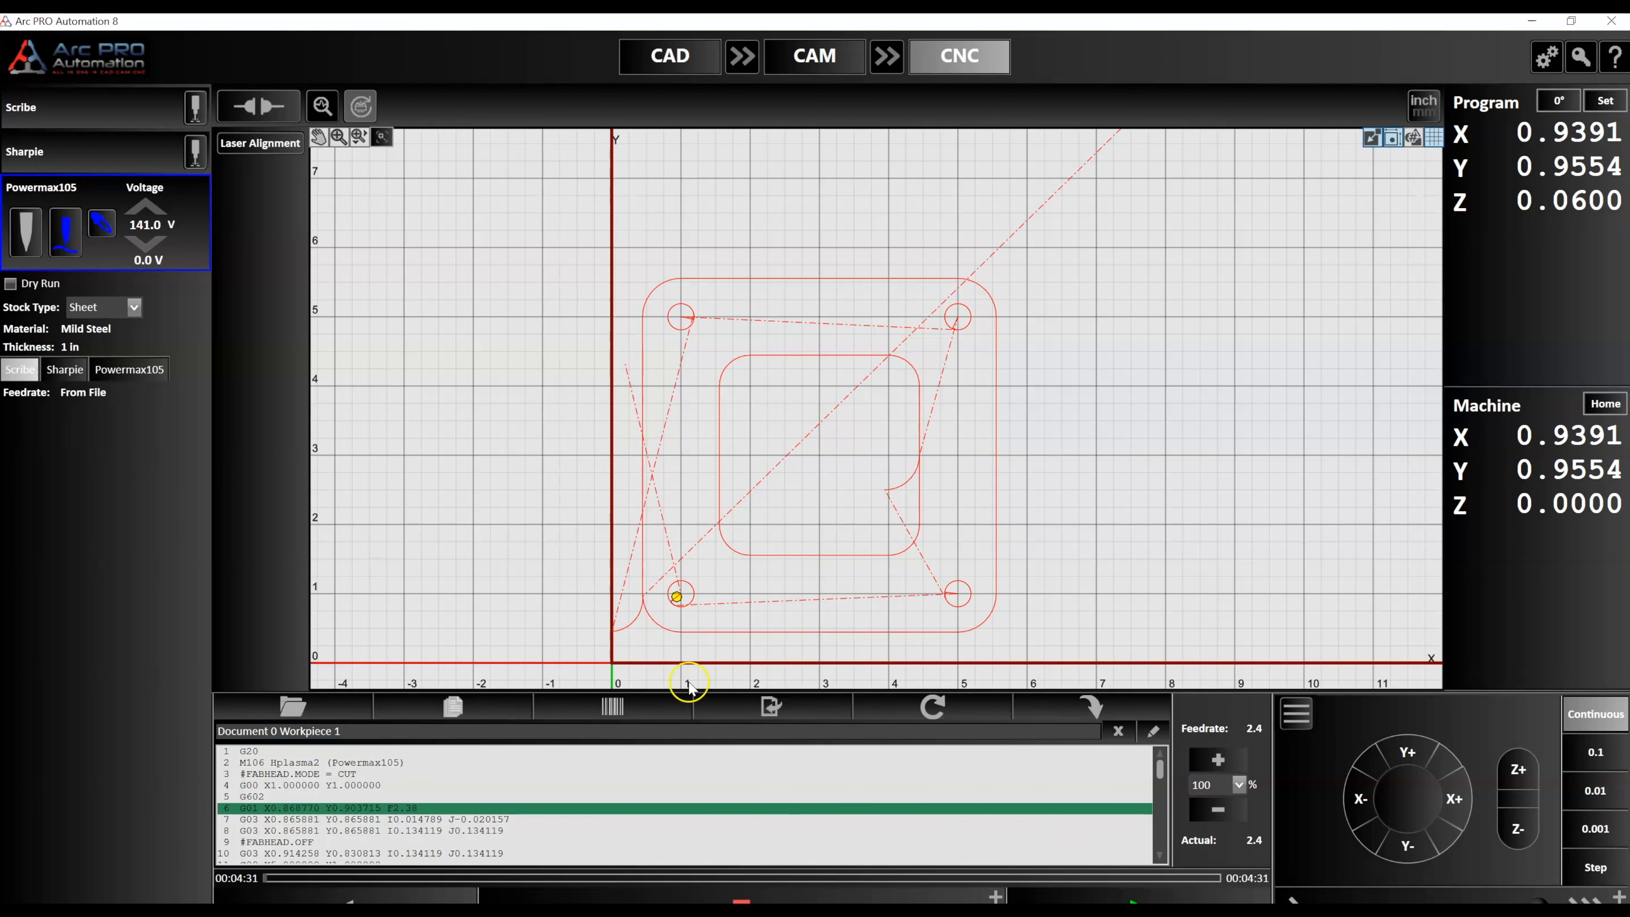
scroll(661, 610, "up", 2)
scroll(661, 610, "up", 7)
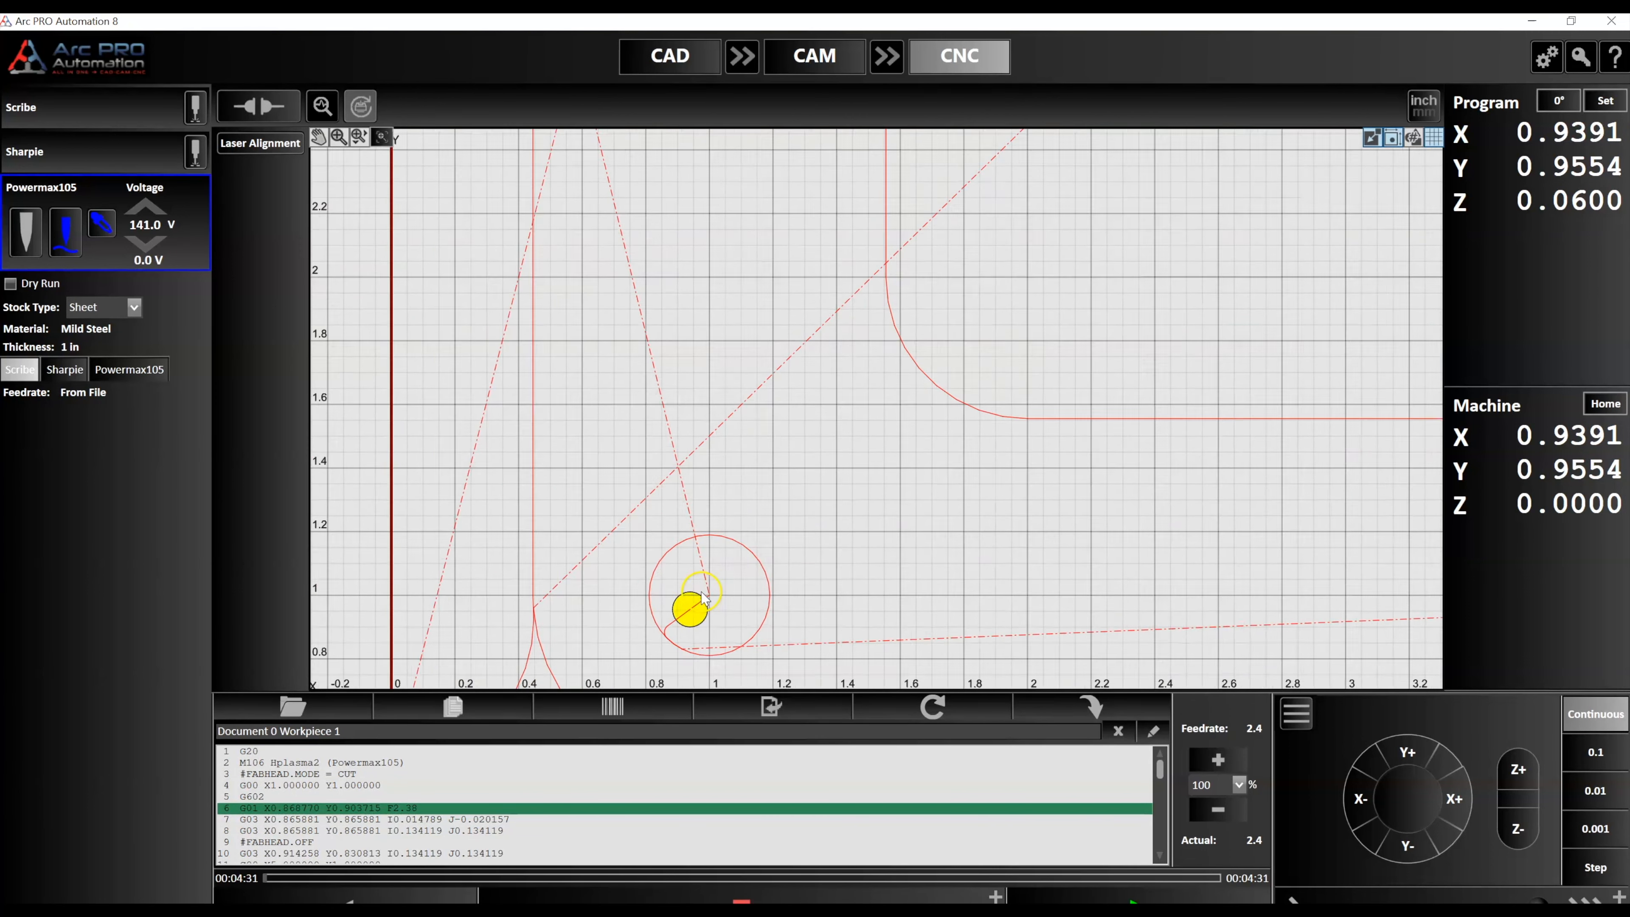
scroll(706, 609, "up", 2)
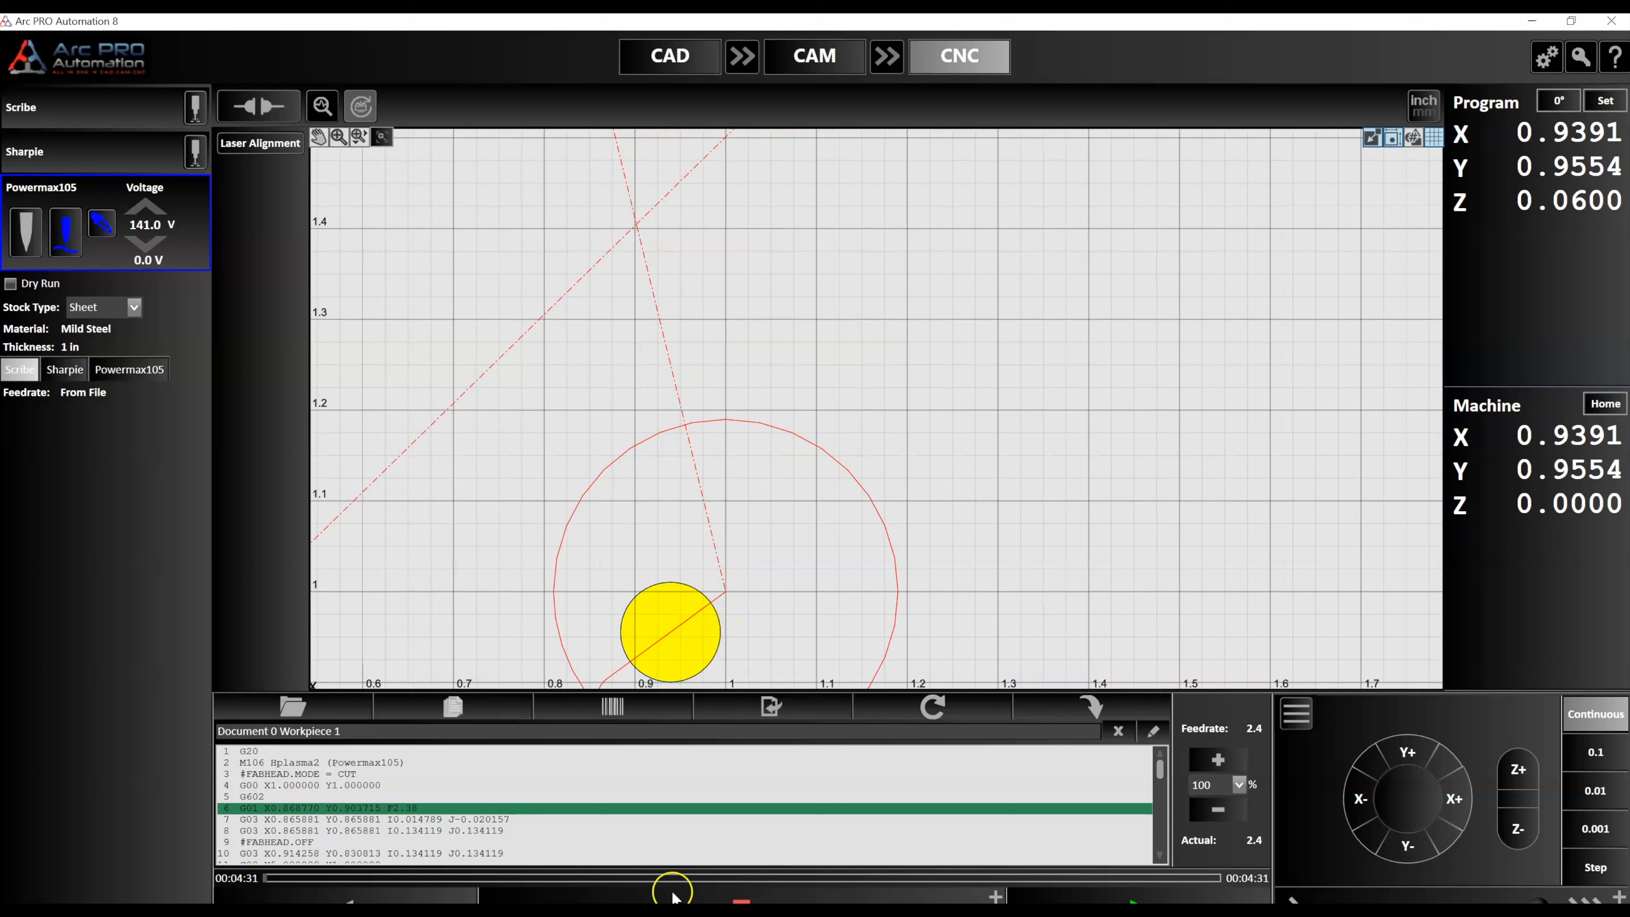
Reverse the torch past the first hole's start point, hold it, then run forward and stop near the hole's centre.
left_click(456, 898)
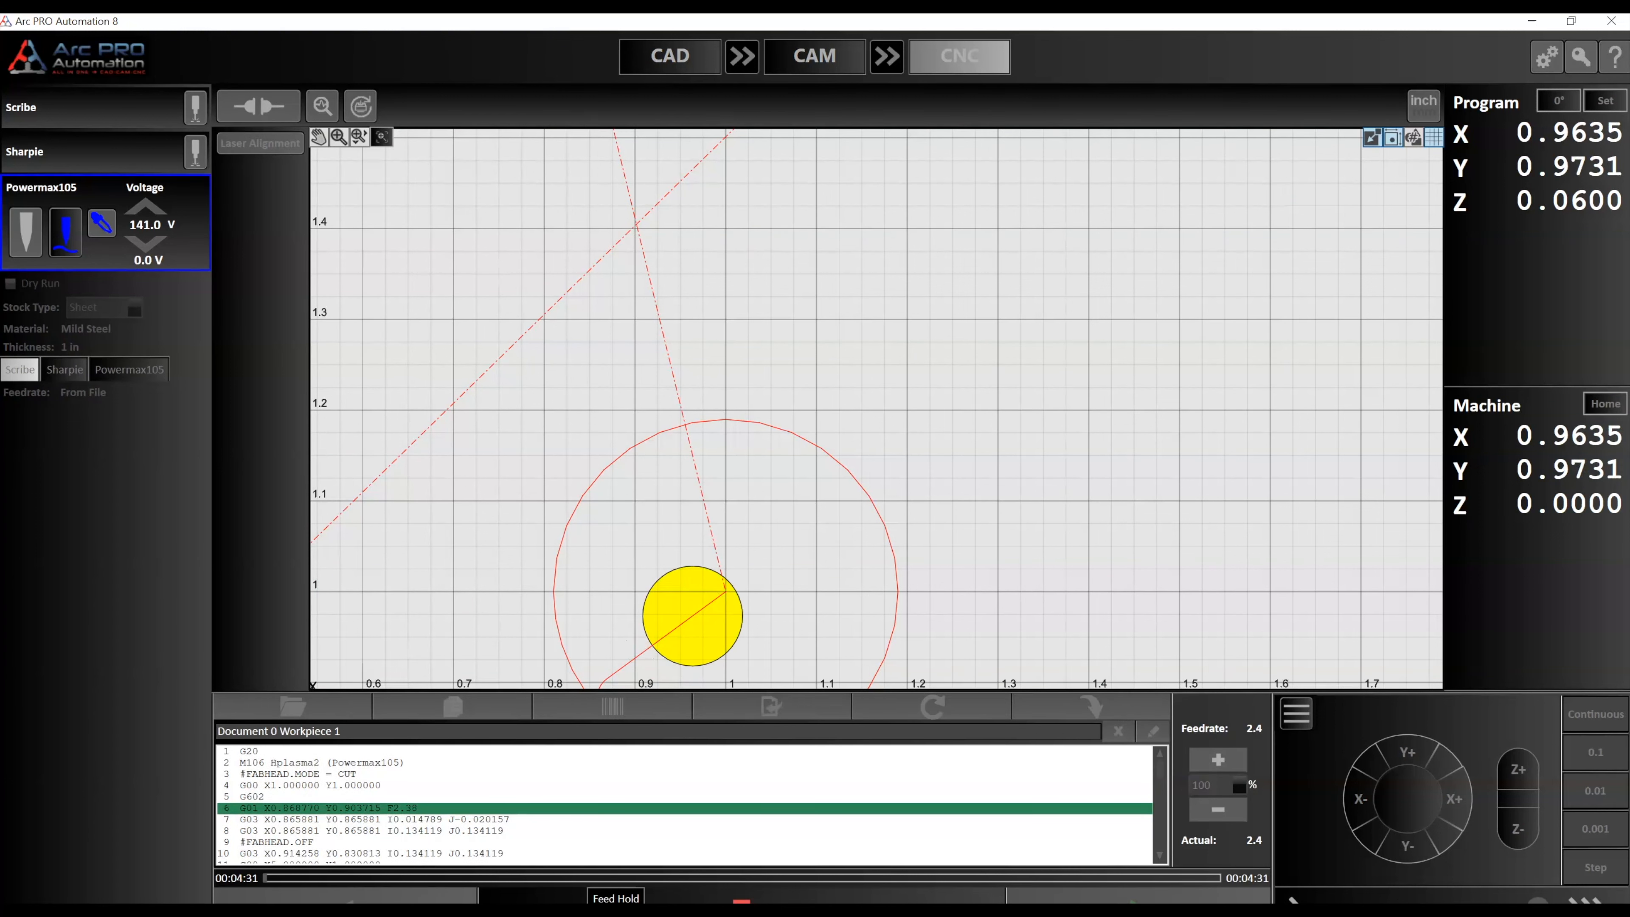
left_click(588, 901)
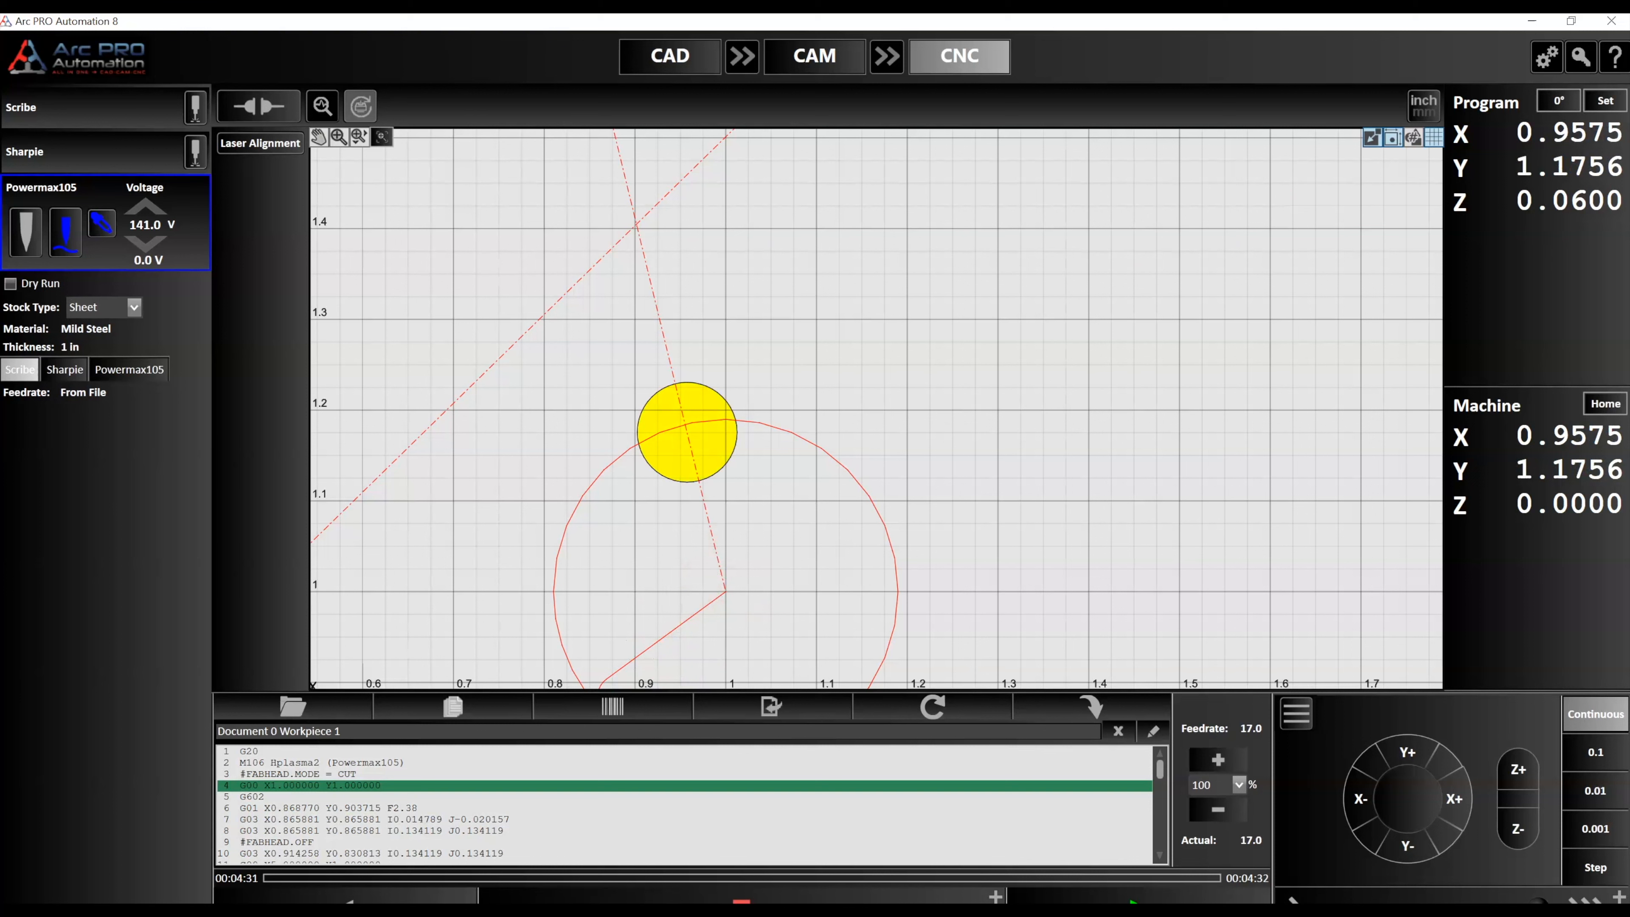
left_click(1078, 899)
left_click(741, 901)
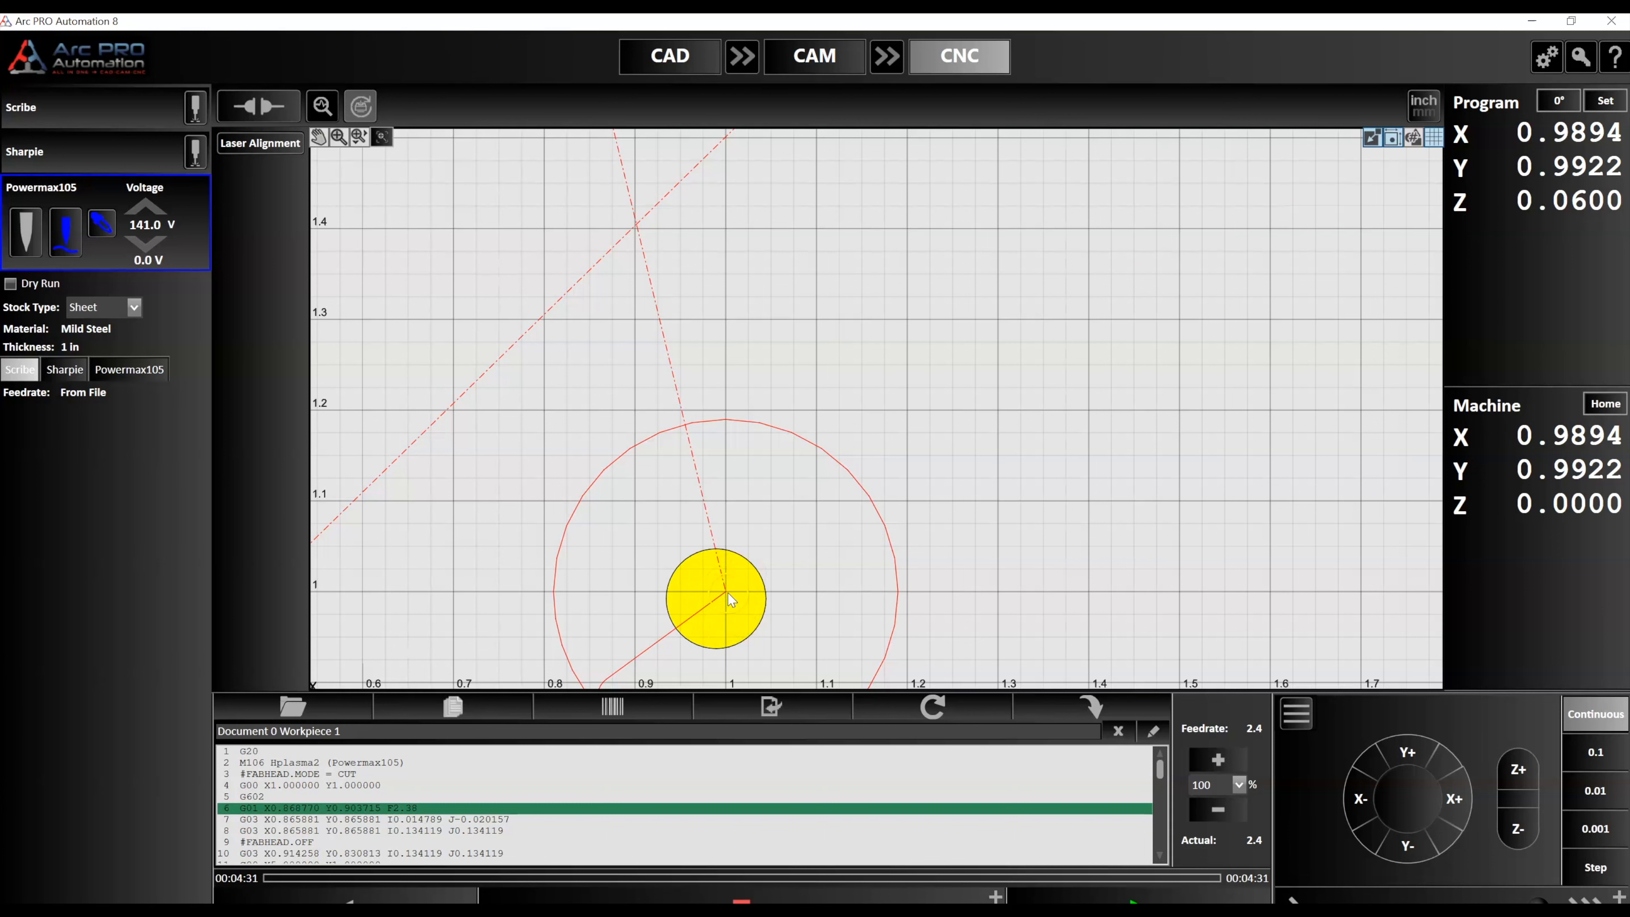
Jump the program ahead to line 11 and allow the machine to move to that line's starting position.
scroll(891, 655, "down", 5)
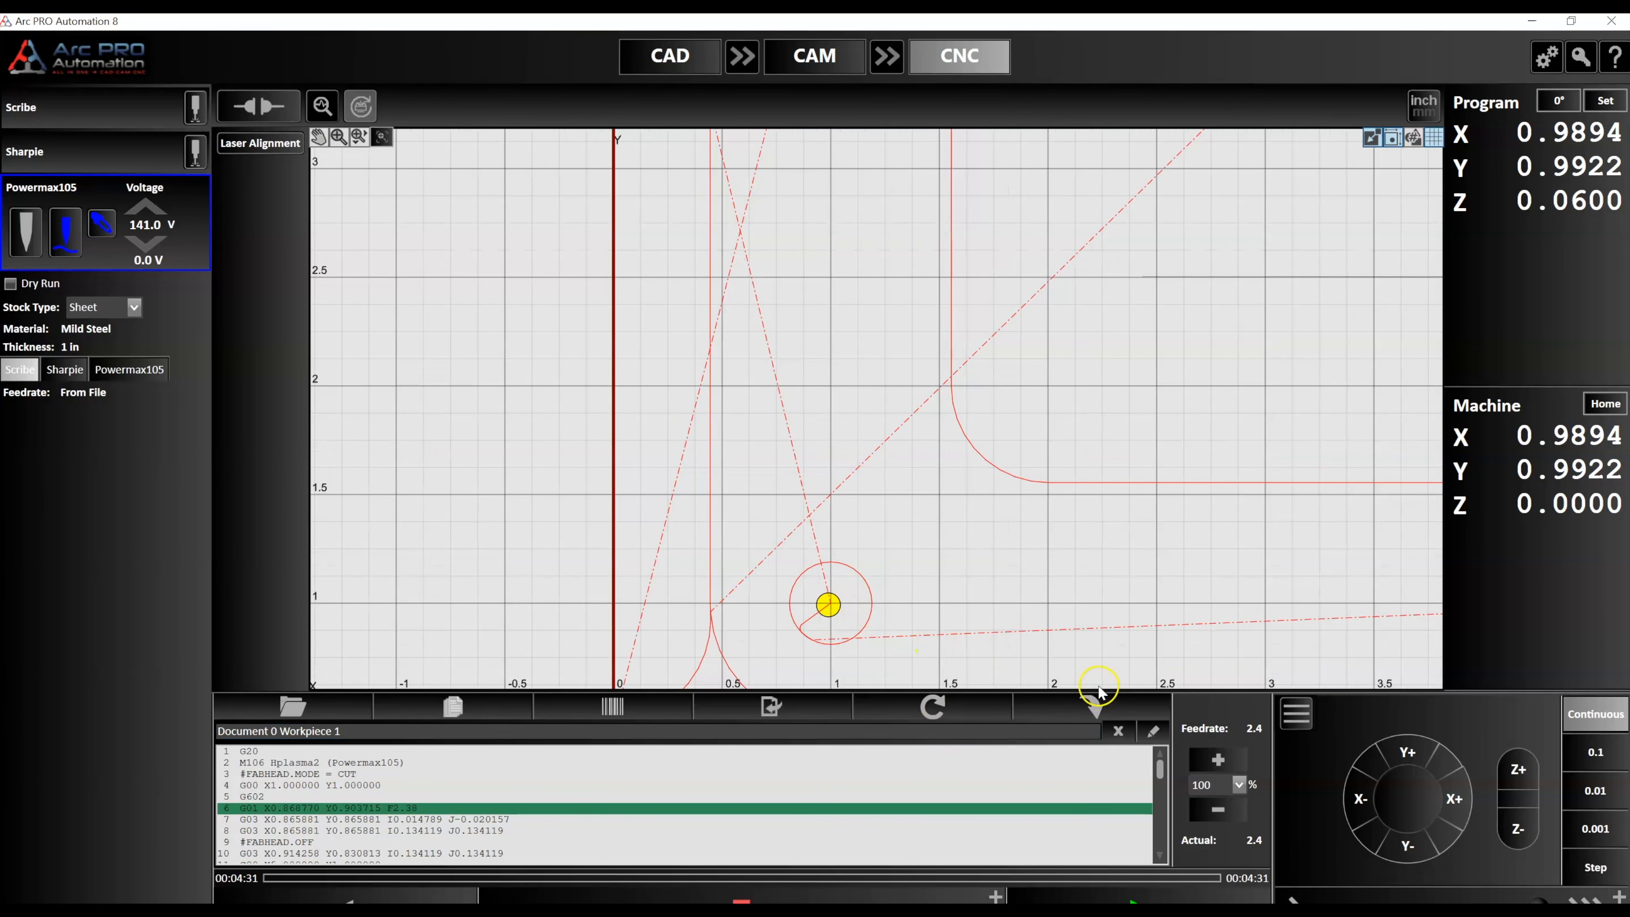
left_click(1092, 705)
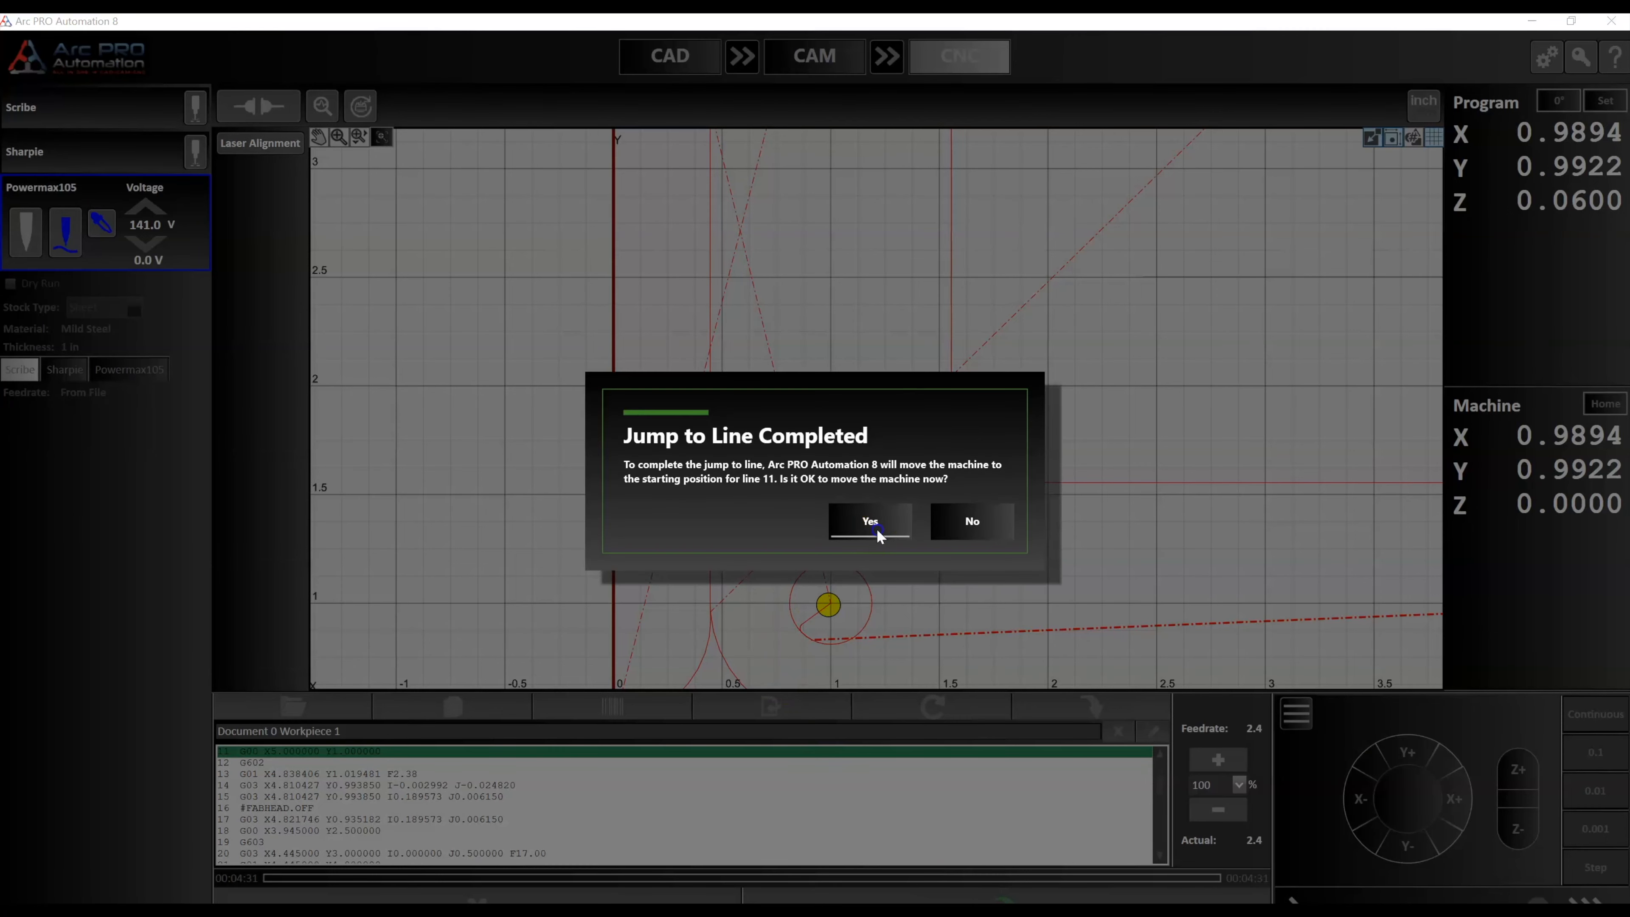
left_click(865, 540)
Run the program from line 11, pause in the second hole's lead-in, and inspect the torch position there.
scroll(733, 566, "down", 3)
left_click(1135, 901)
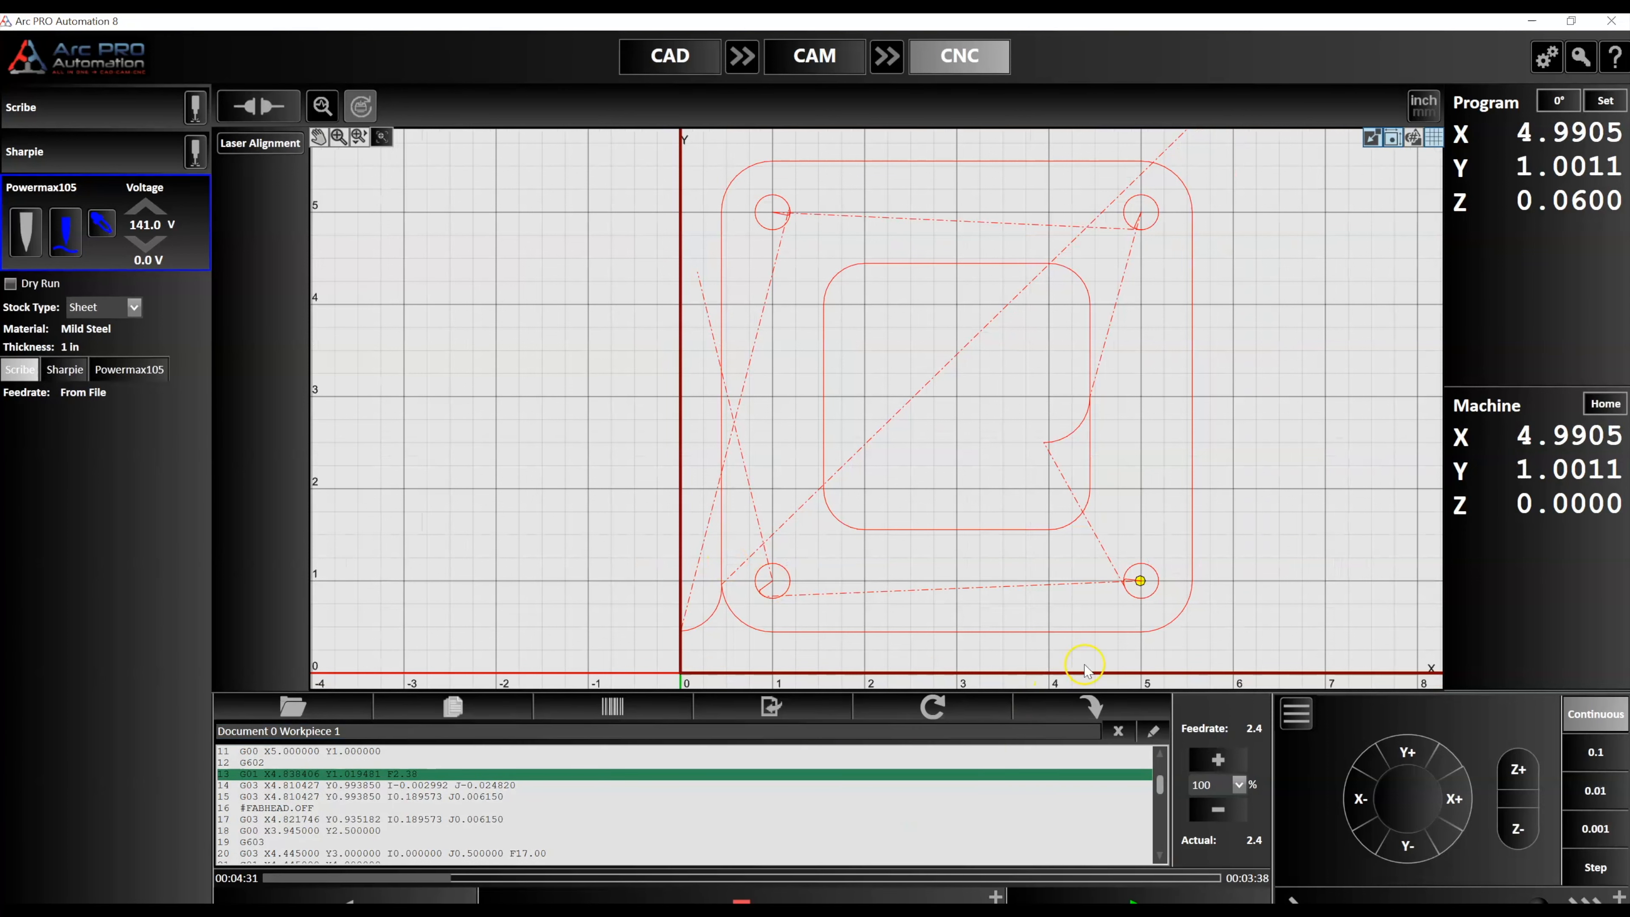
scroll(1141, 594, "up", 3)
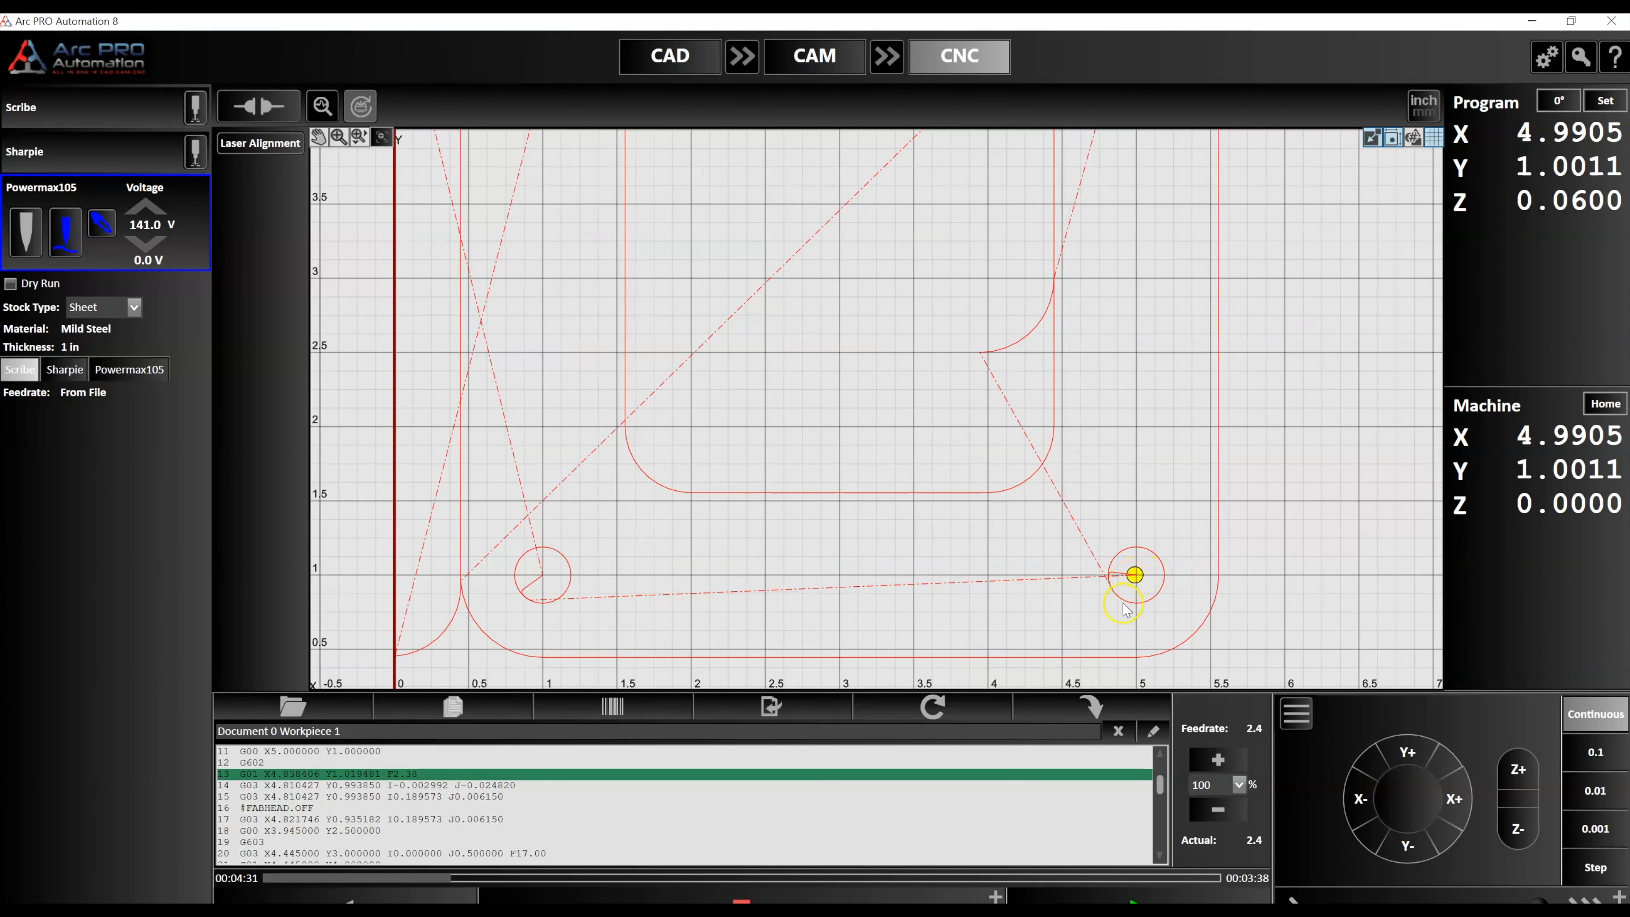
scroll(1127, 604, "down", 2)
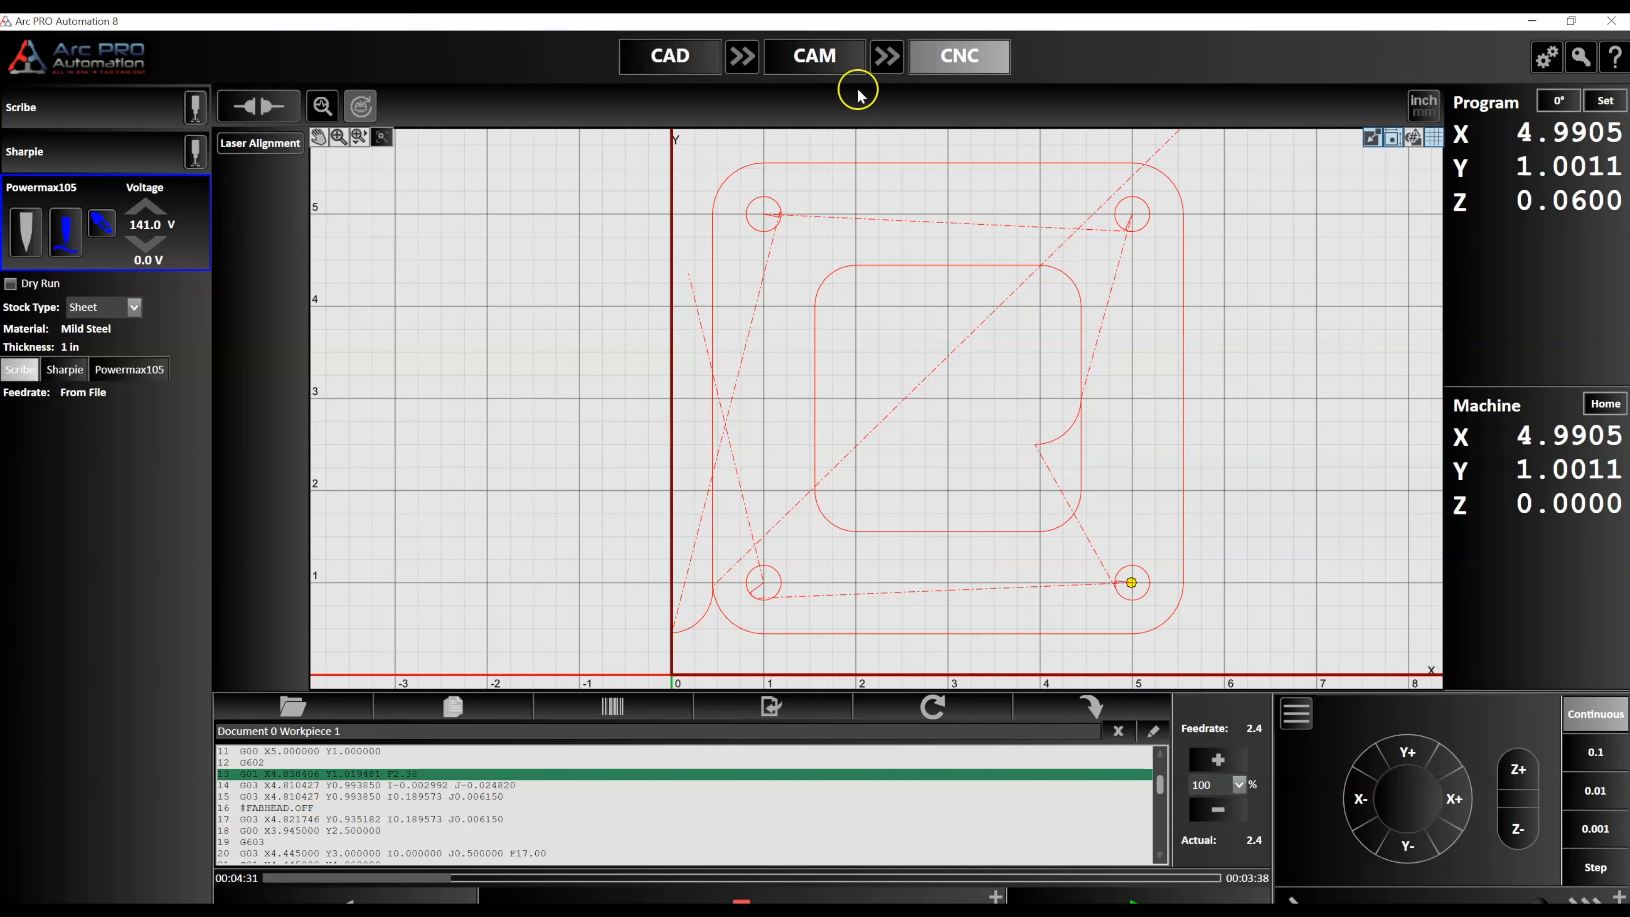
Return to the CAM workspace, open the Powermax105 cut settings, and review the pierce delay, edge start option and the plate's lead-ins.
left_click(848, 64)
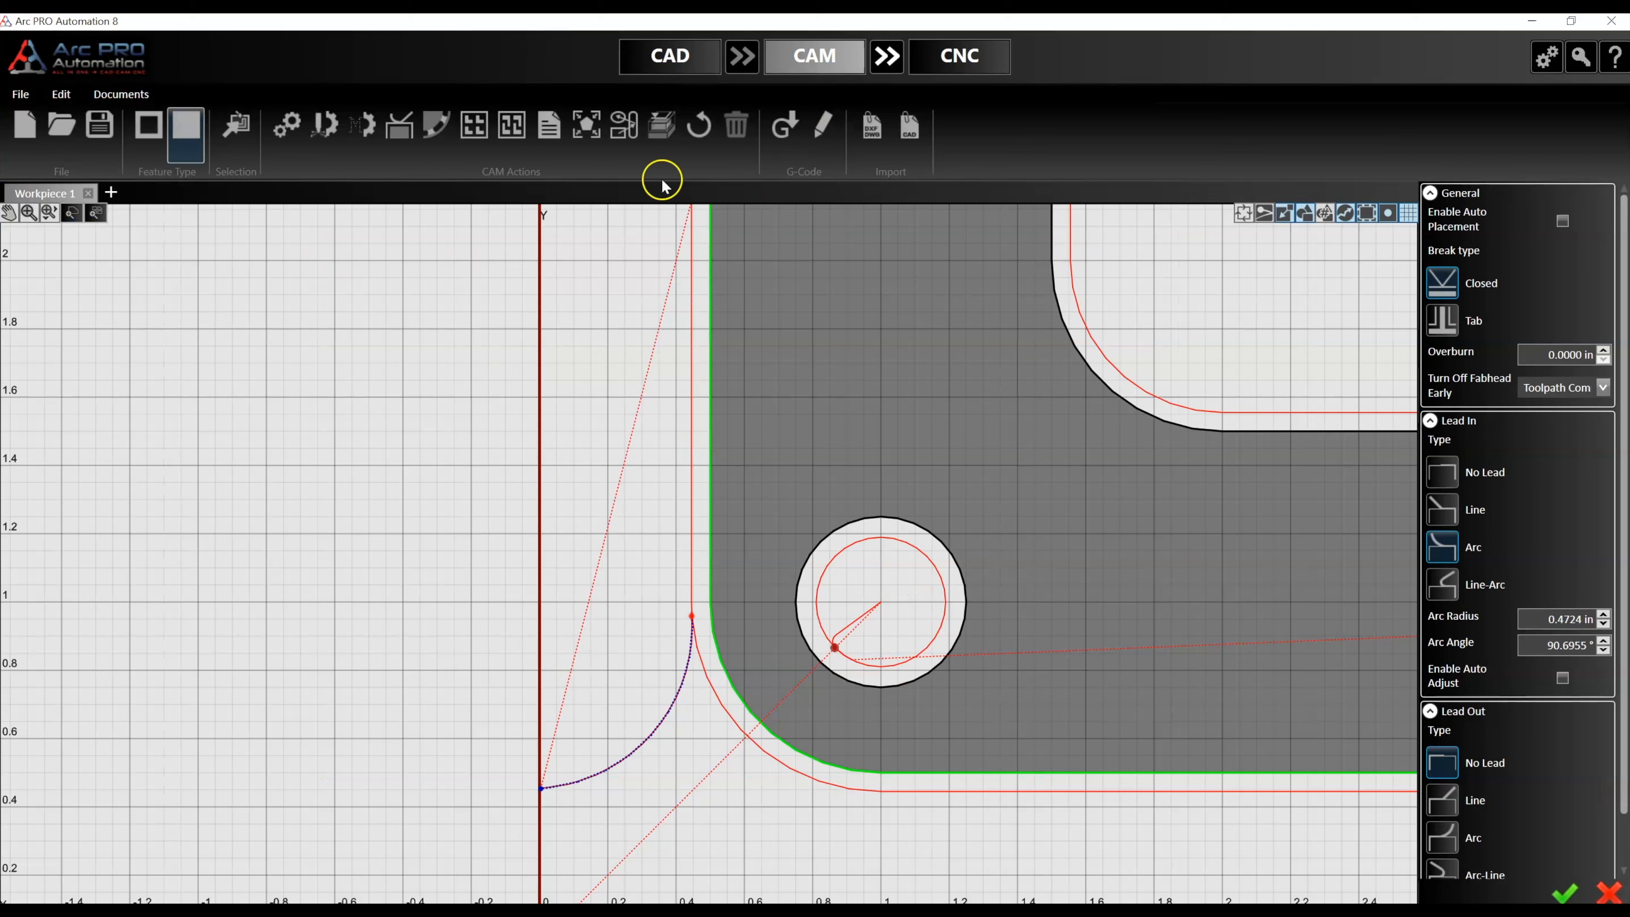
left_click(331, 133)
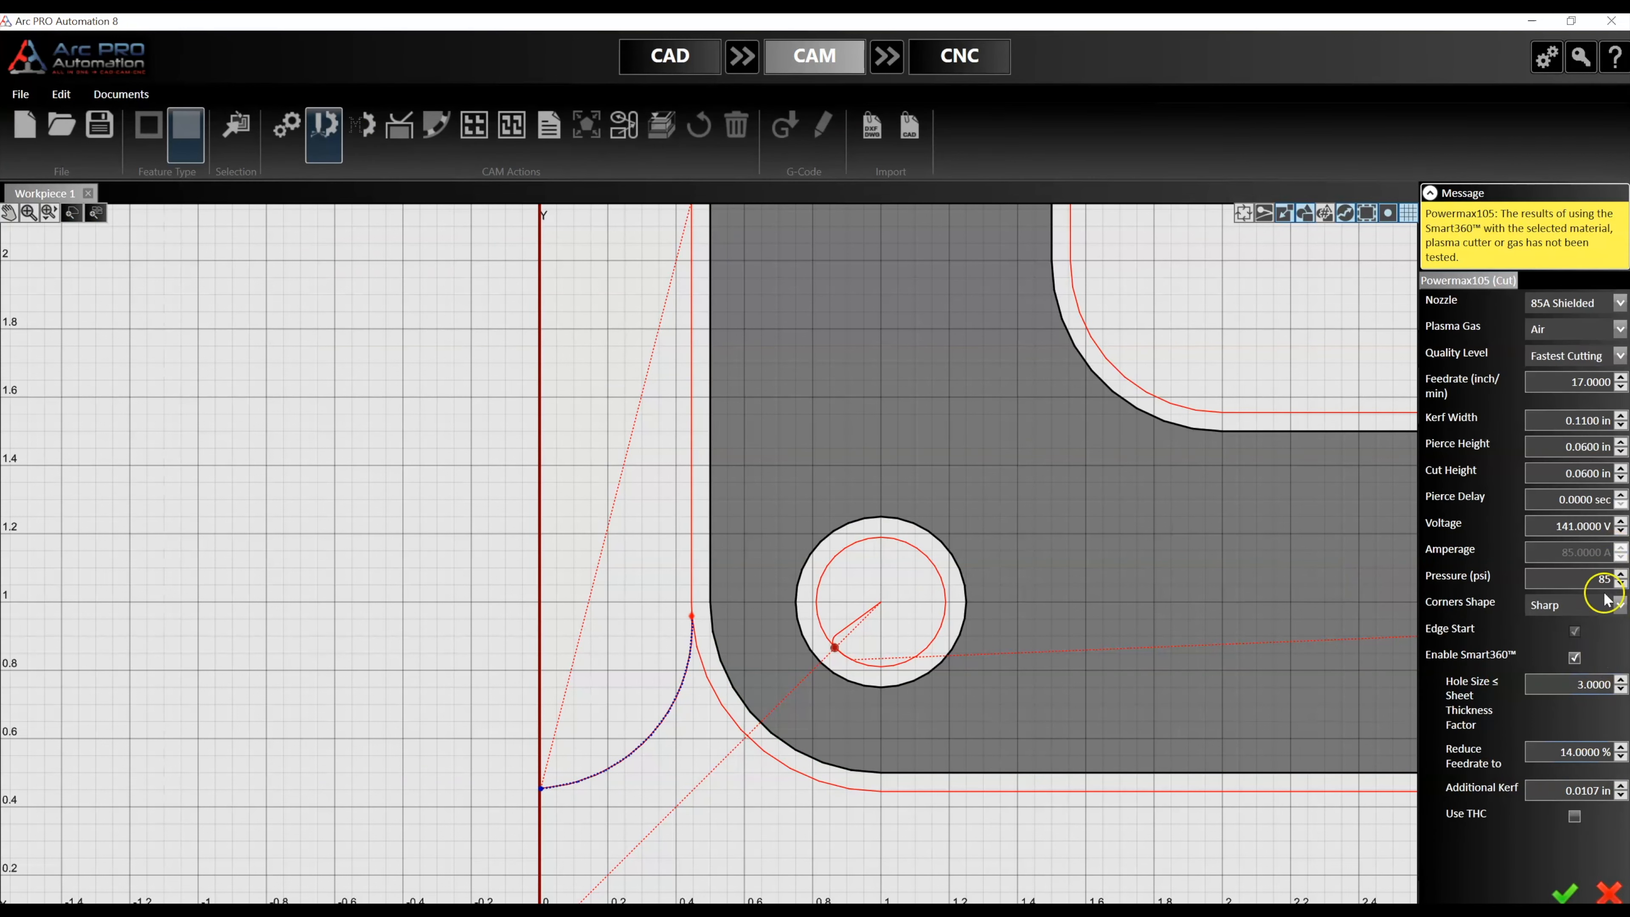
left_click(1571, 503)
left_click(1567, 508)
left_click(1560, 883)
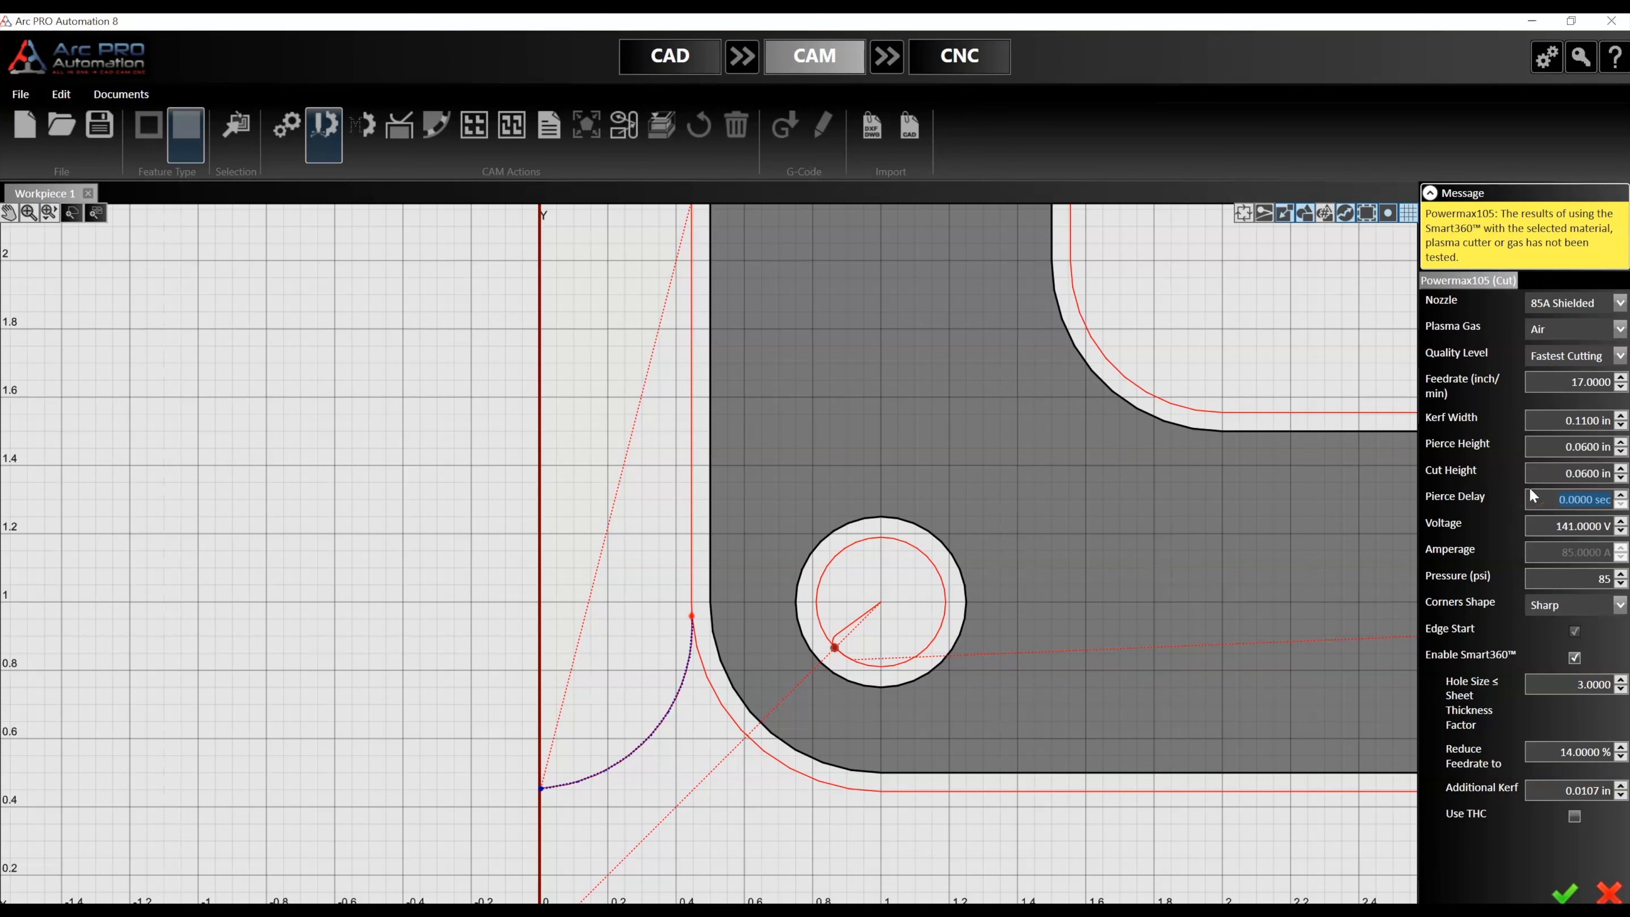
scroll(602, 678, "down", 3)
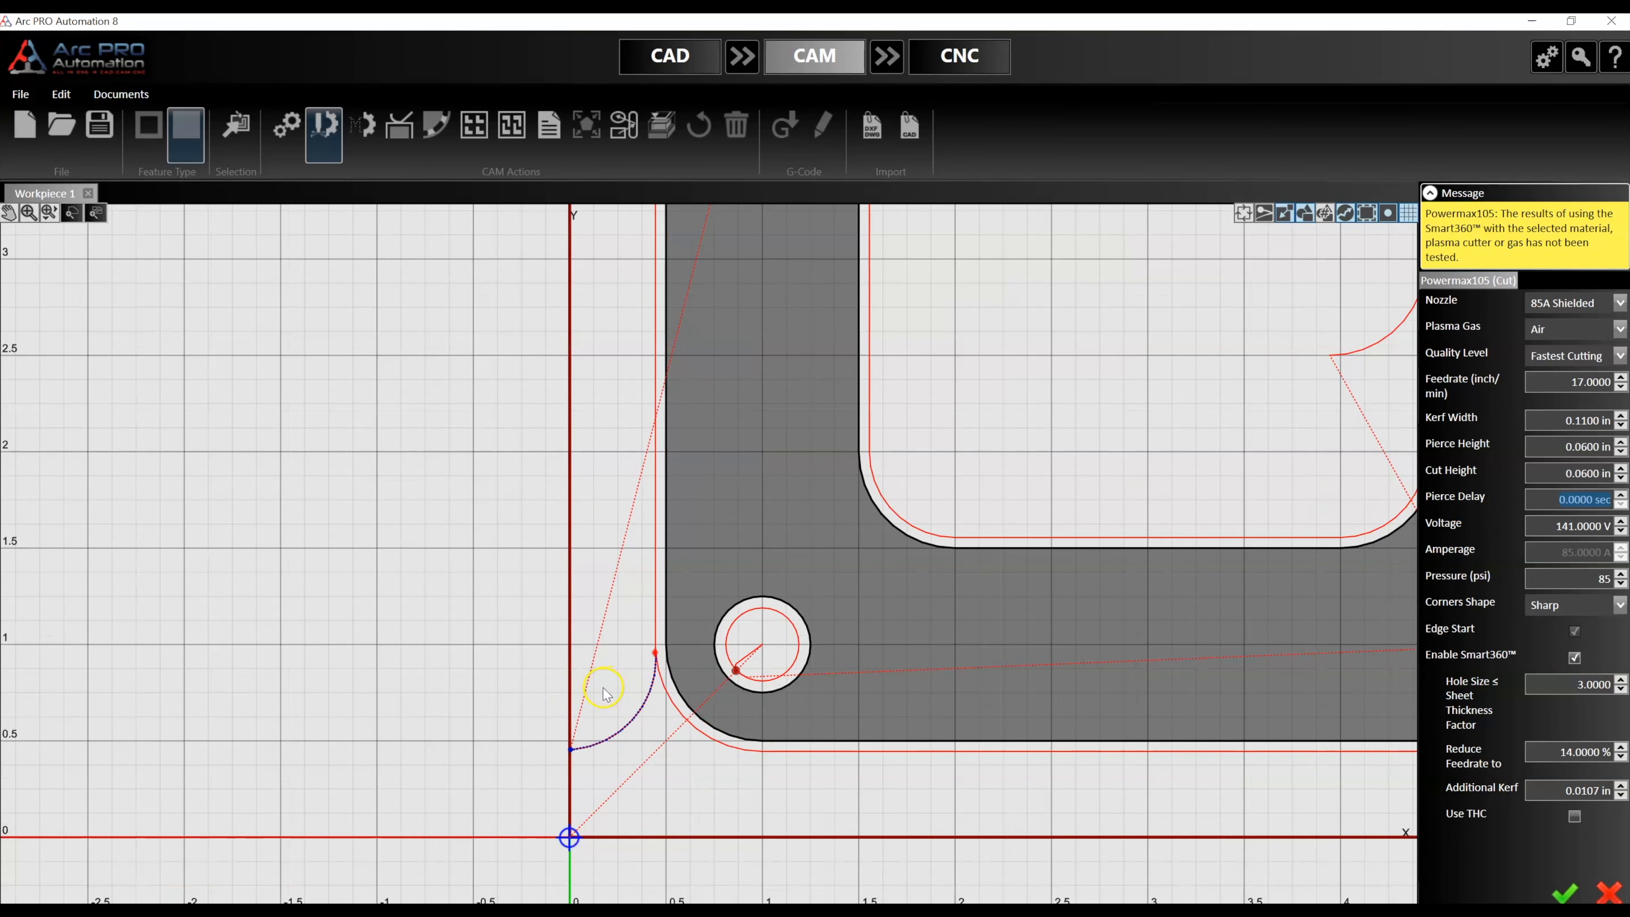
scroll(604, 693, "down", 3)
scroll(1026, 365, "up", 1)
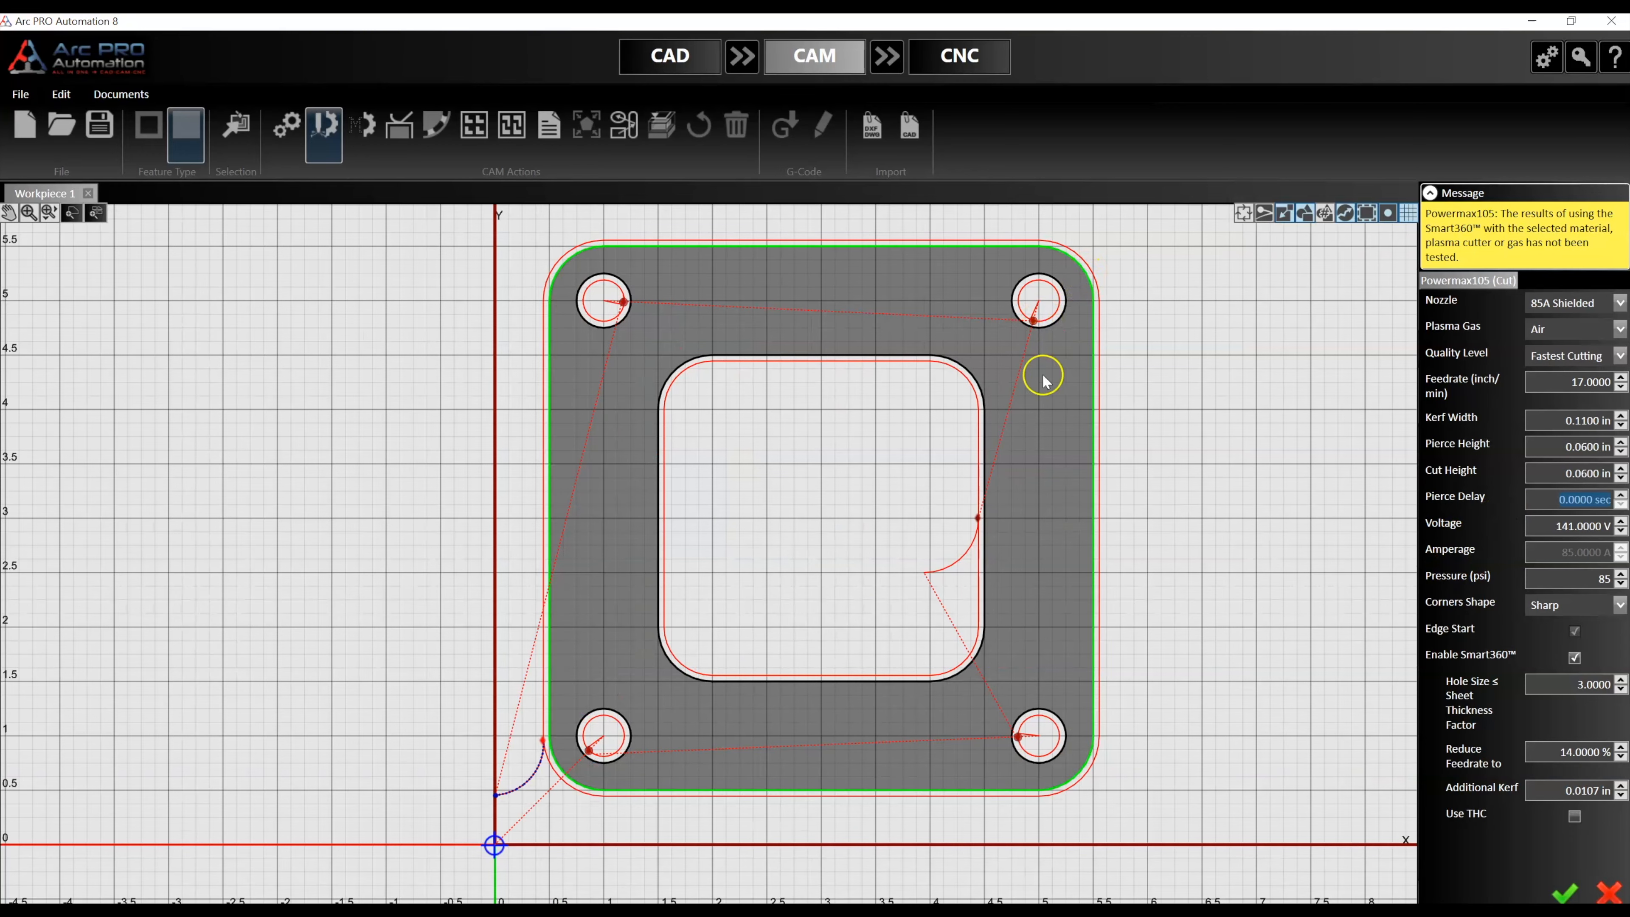
scroll(859, 663, "down", 3)
scroll(1001, 429, "up", 2)
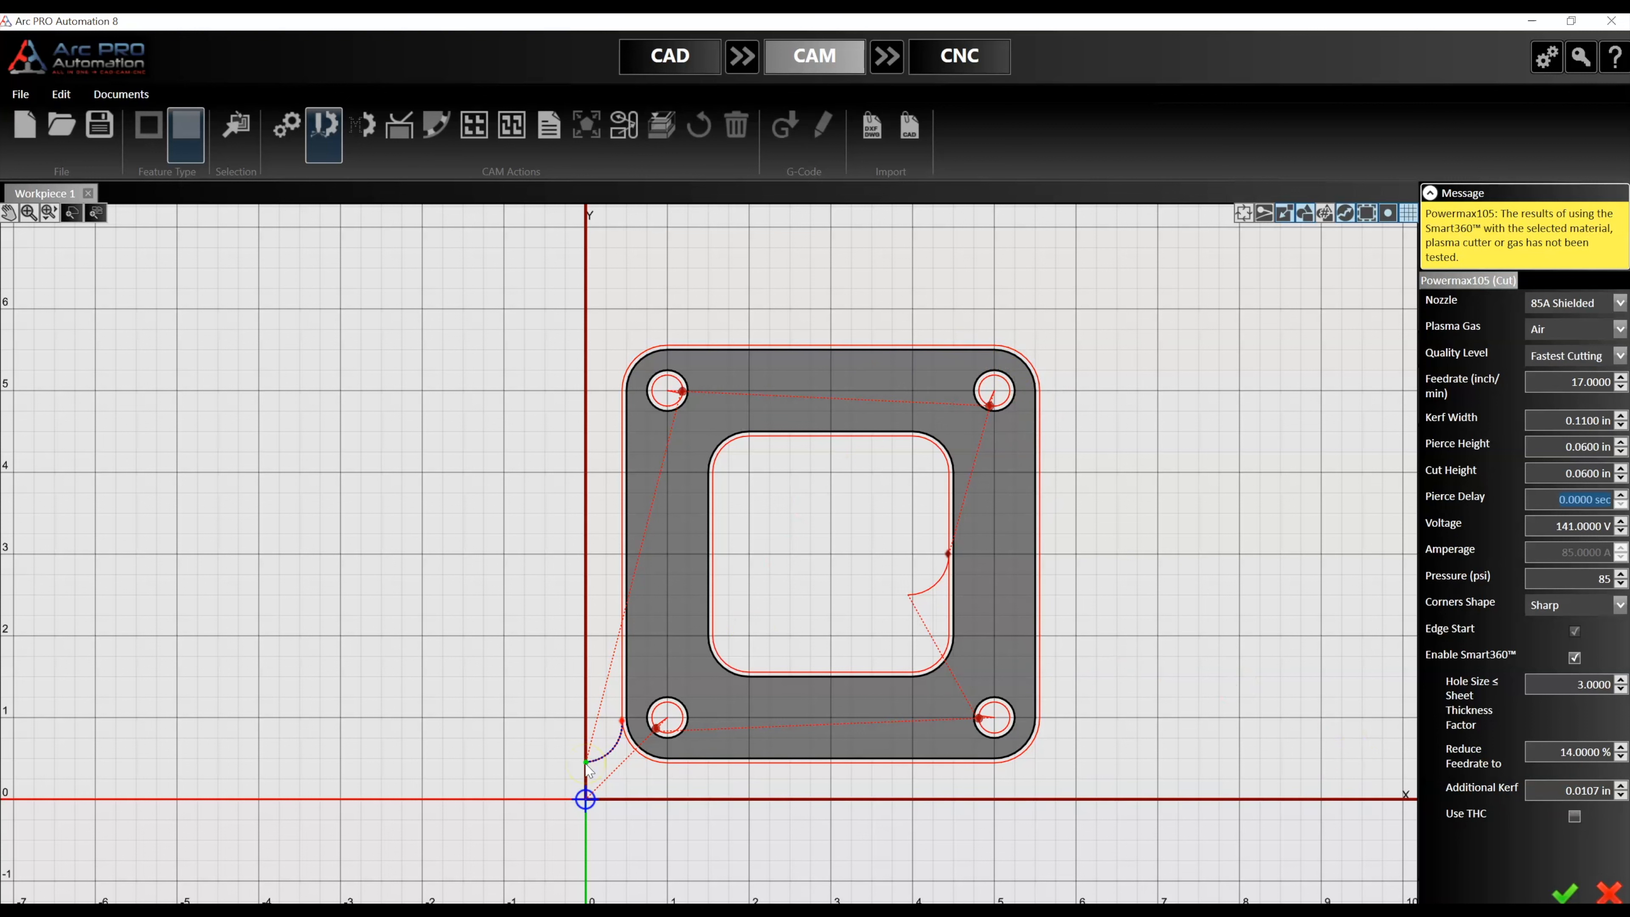
Close the cut settings and change the outer contour's lead-in from an arc to a straight line.
left_click(624, 718)
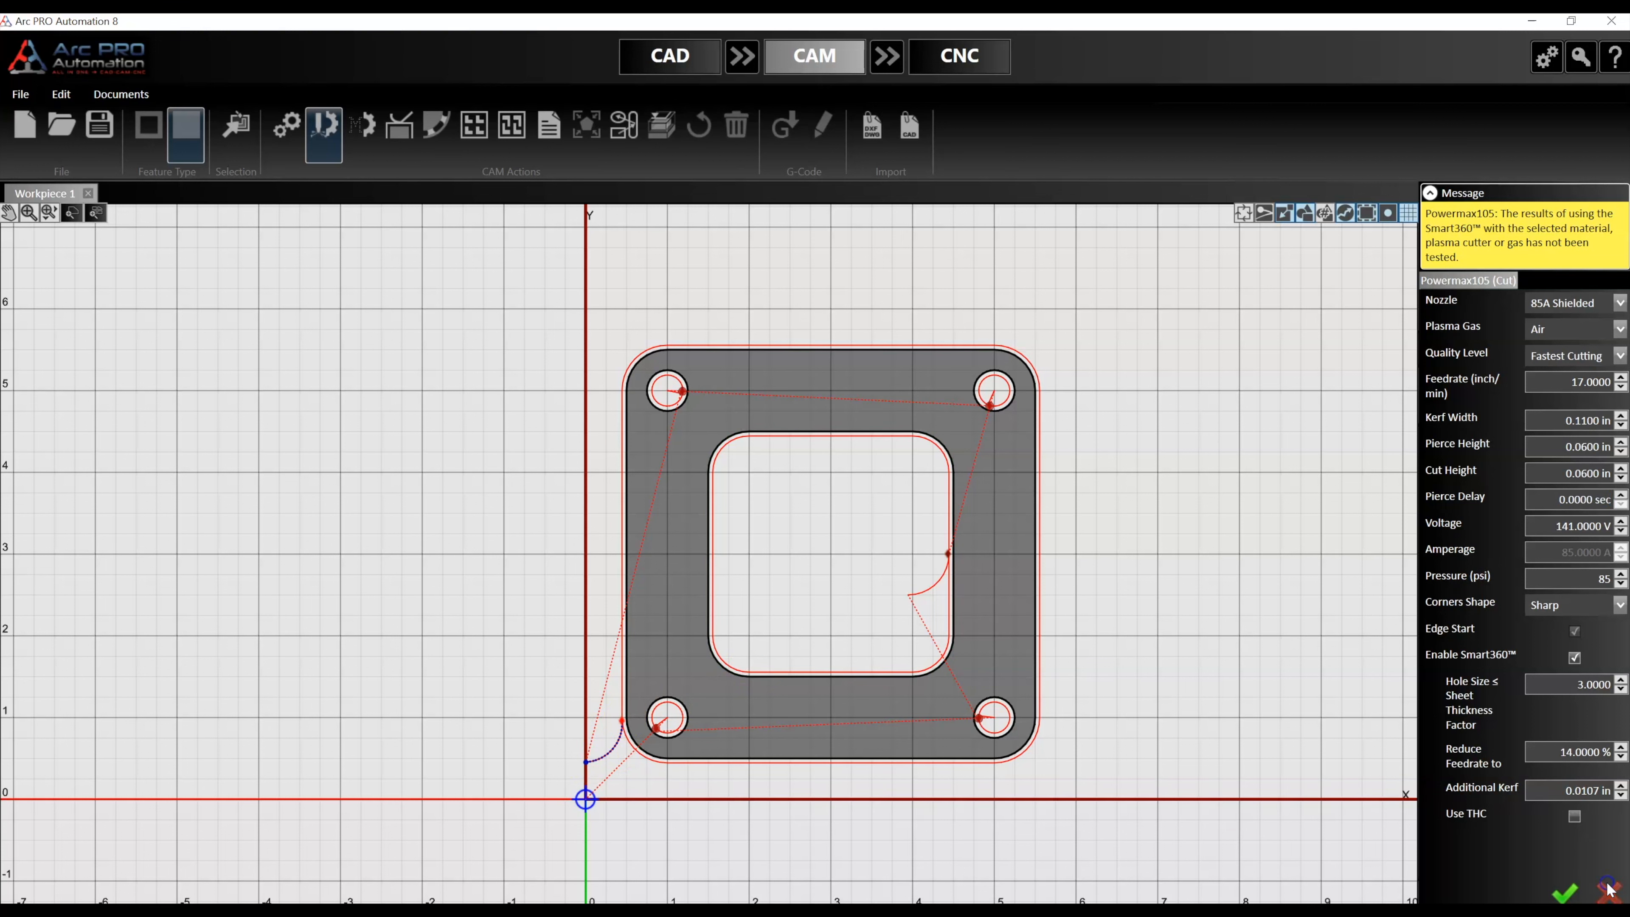
left_click(1456, 510)
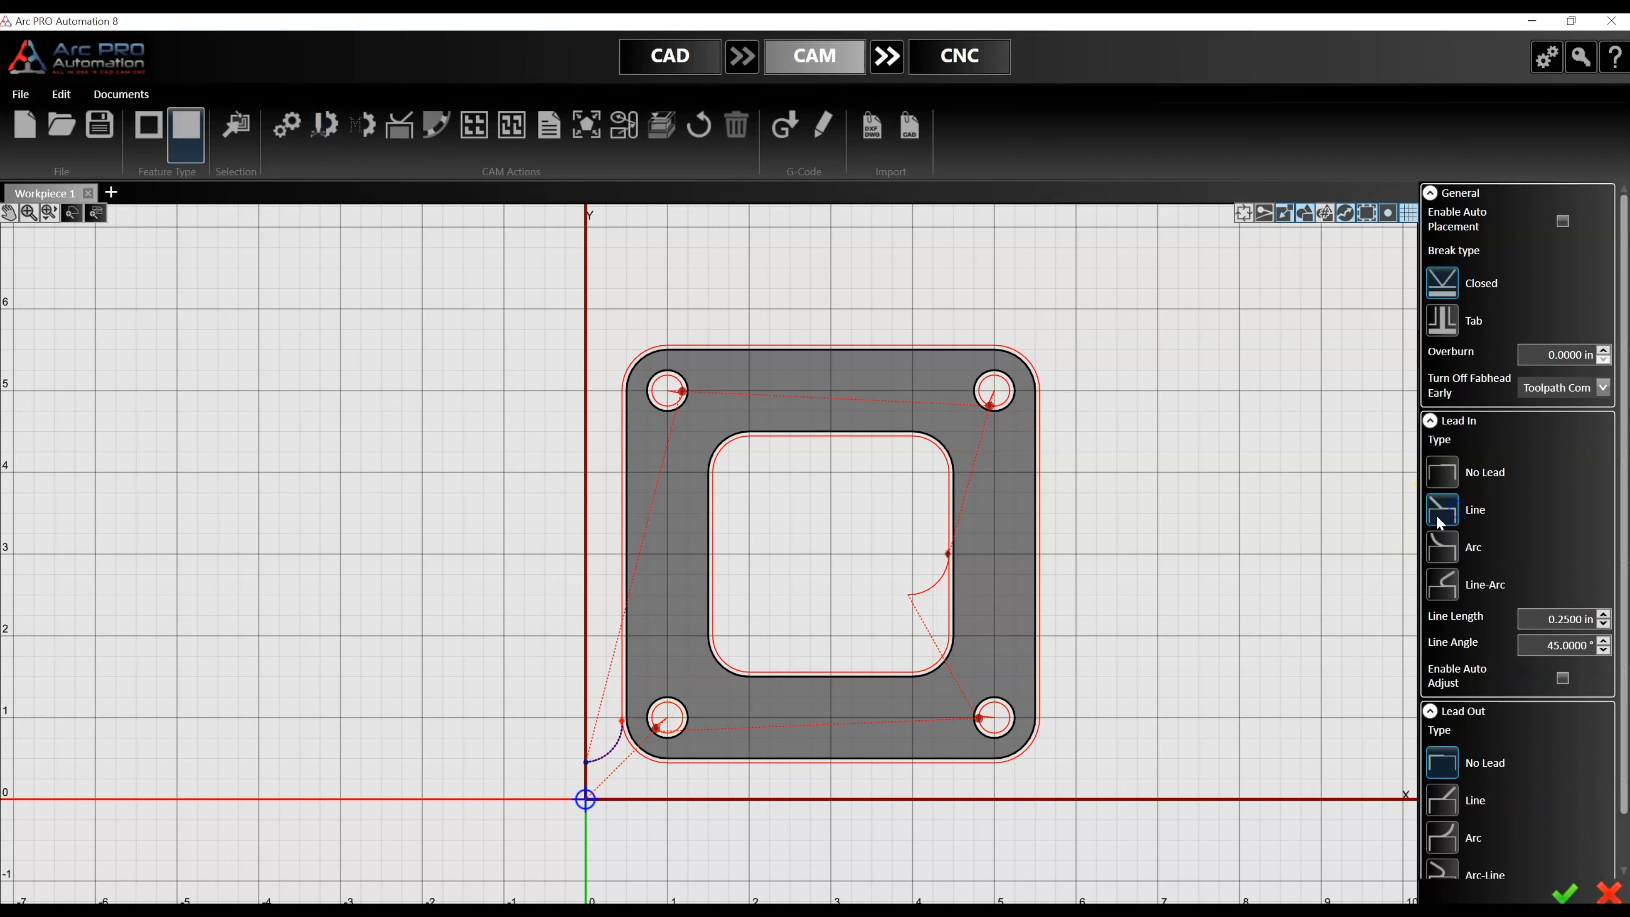
left_click(1567, 892)
Move the outer contour's lead-in start down to the X axis, making the line about 0.97 in long, and send the toolpath to the CNC.
scroll(595, 745, "up", 5)
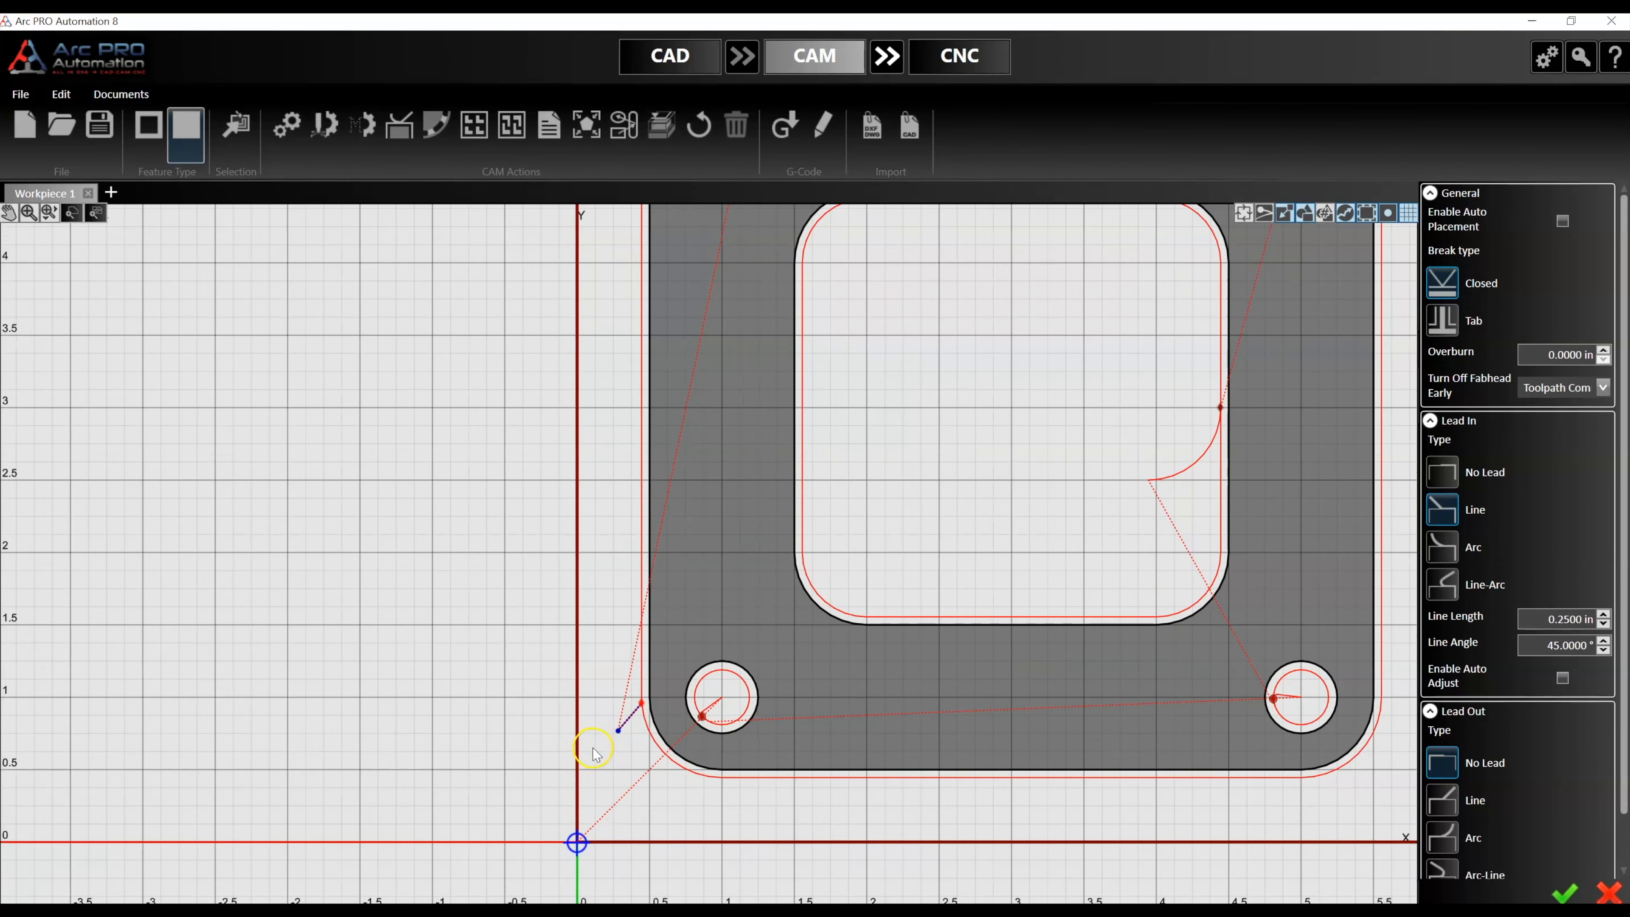
left_click_drag(626, 729, 656, 870)
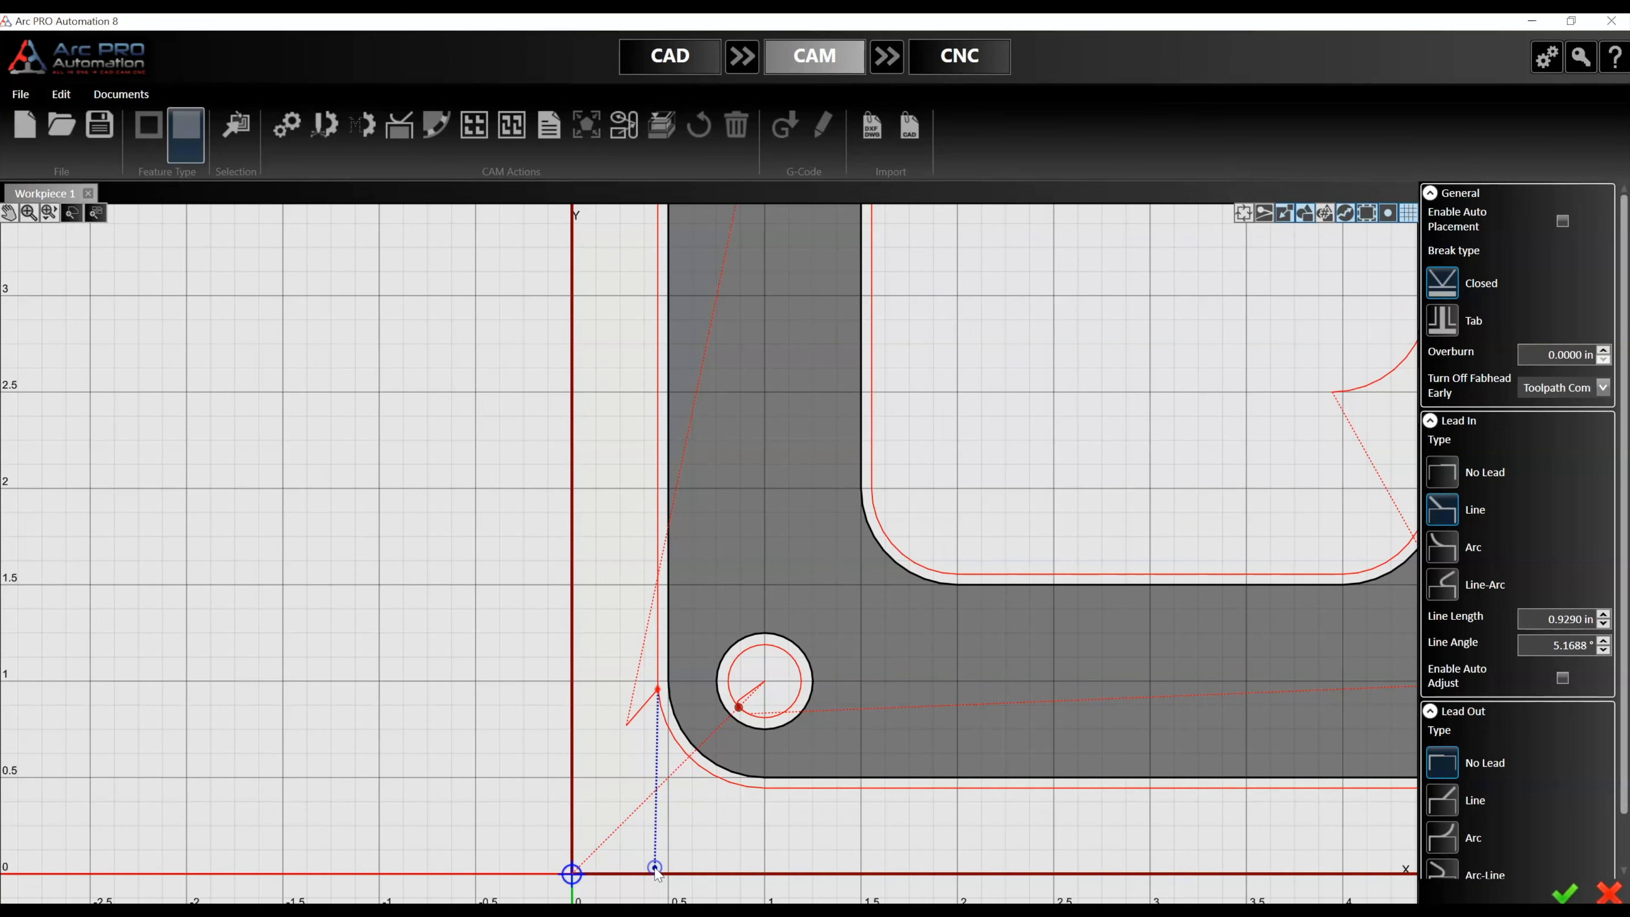
scroll(655, 868, "up", 8)
left_click_drag(658, 871, 659, 888)
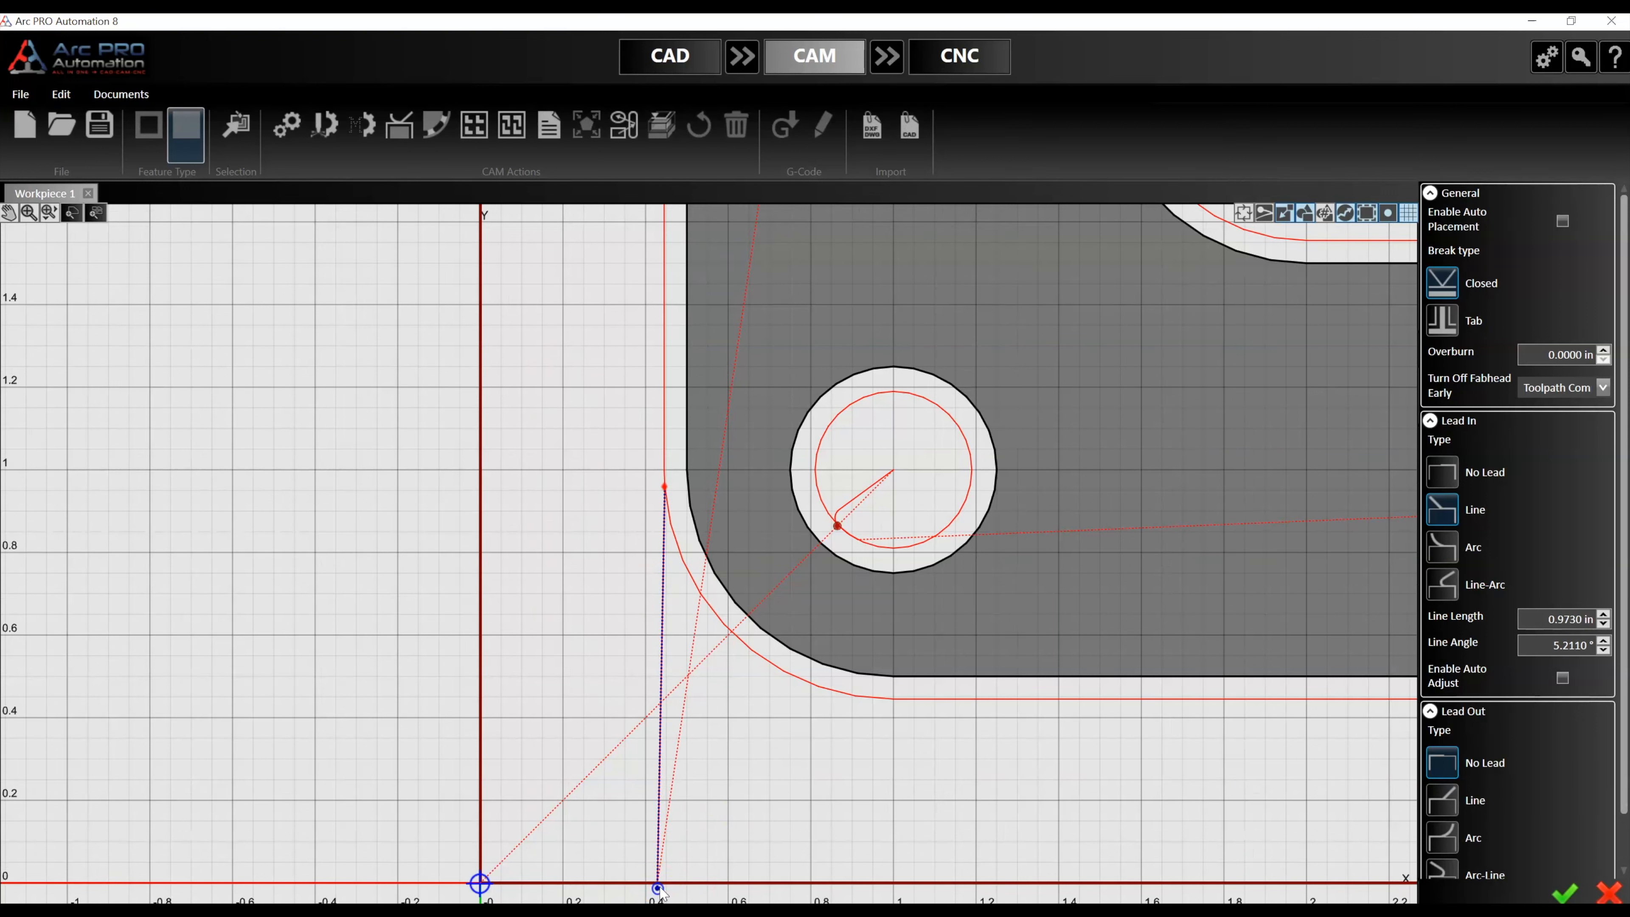
left_click(887, 56)
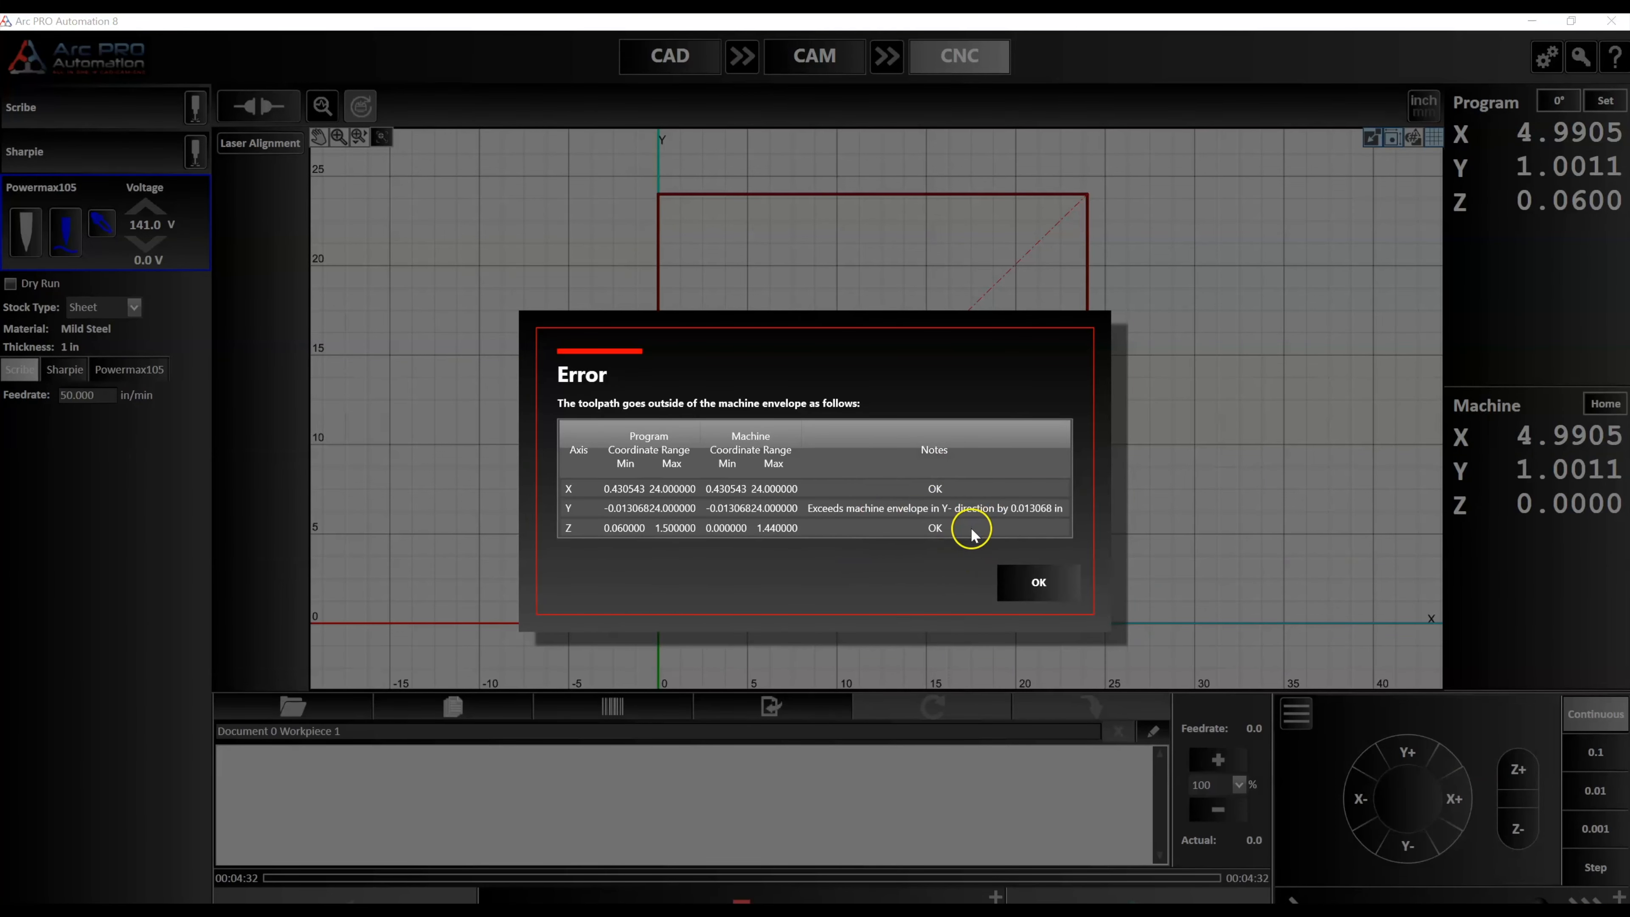
Return to CAM, pull the lead-in's start point up onto the X axis at about 0.957 in length, and resend the toolpath to the CNC.
left_click(778, 57)
scroll(700, 871, "up", 3)
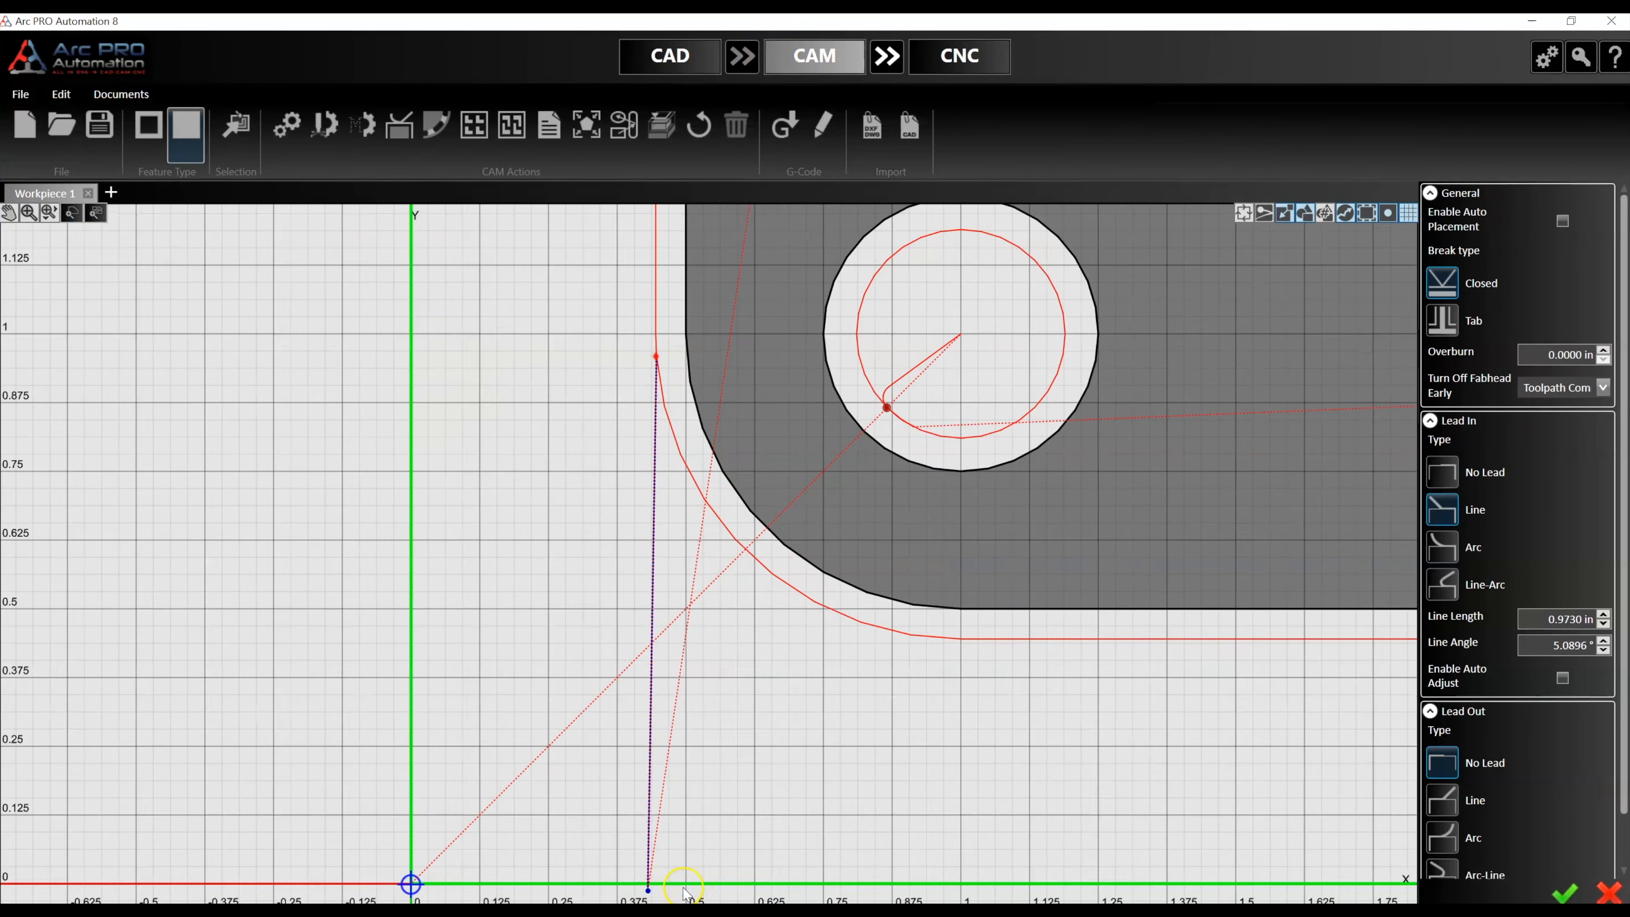
left_click_drag(642, 894, 642, 878)
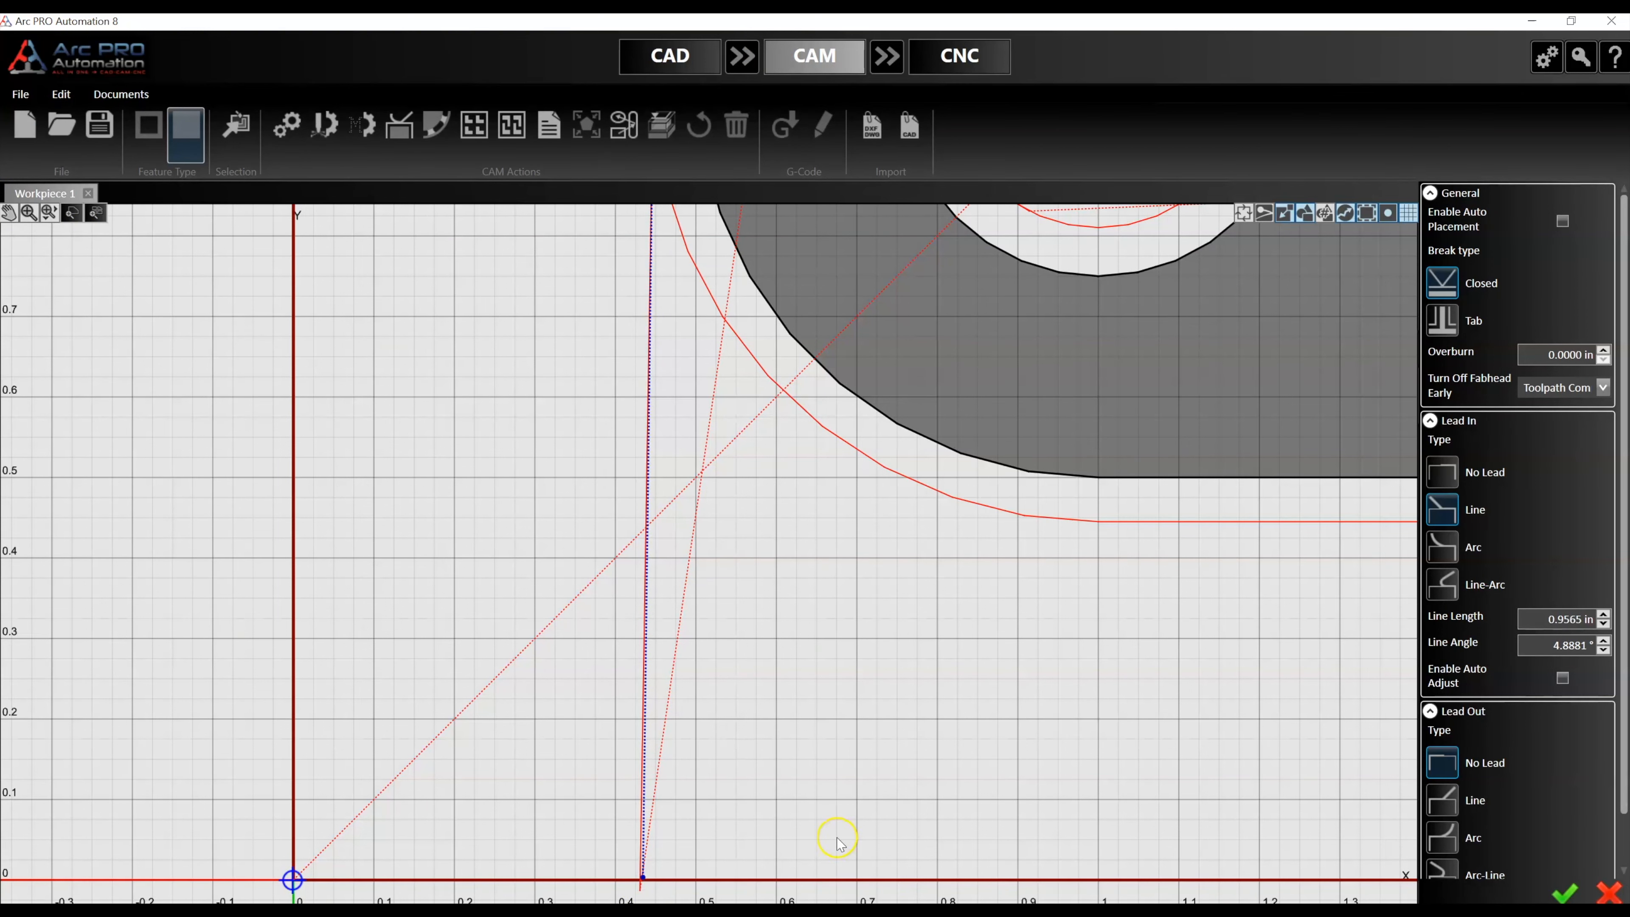
left_click(902, 57)
scroll(668, 612, "up", 4)
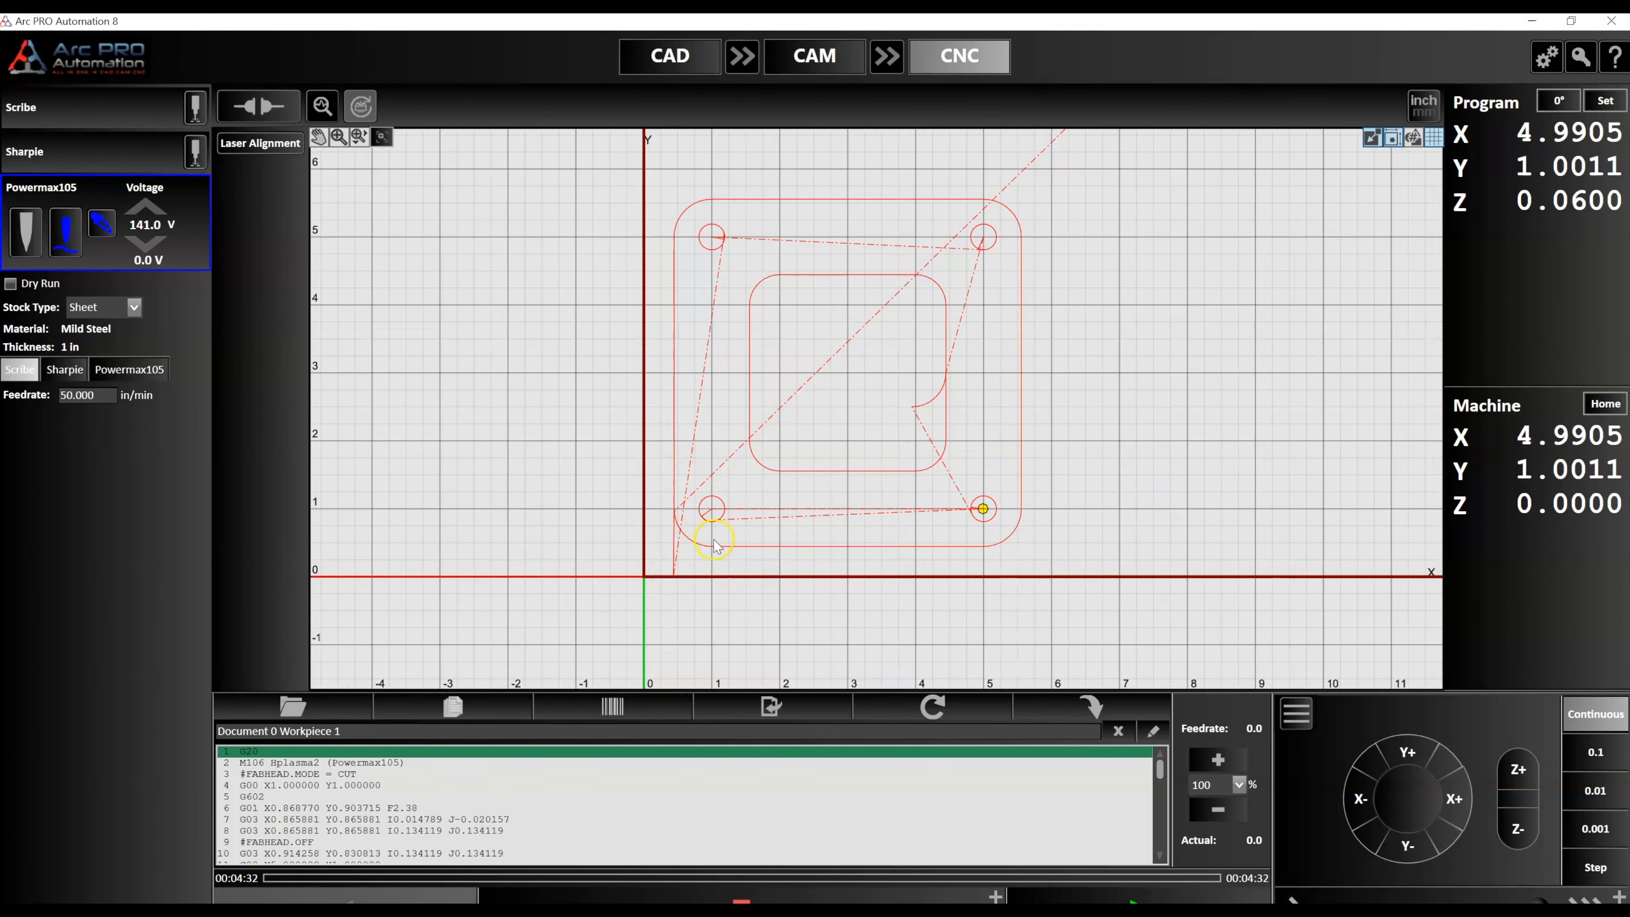